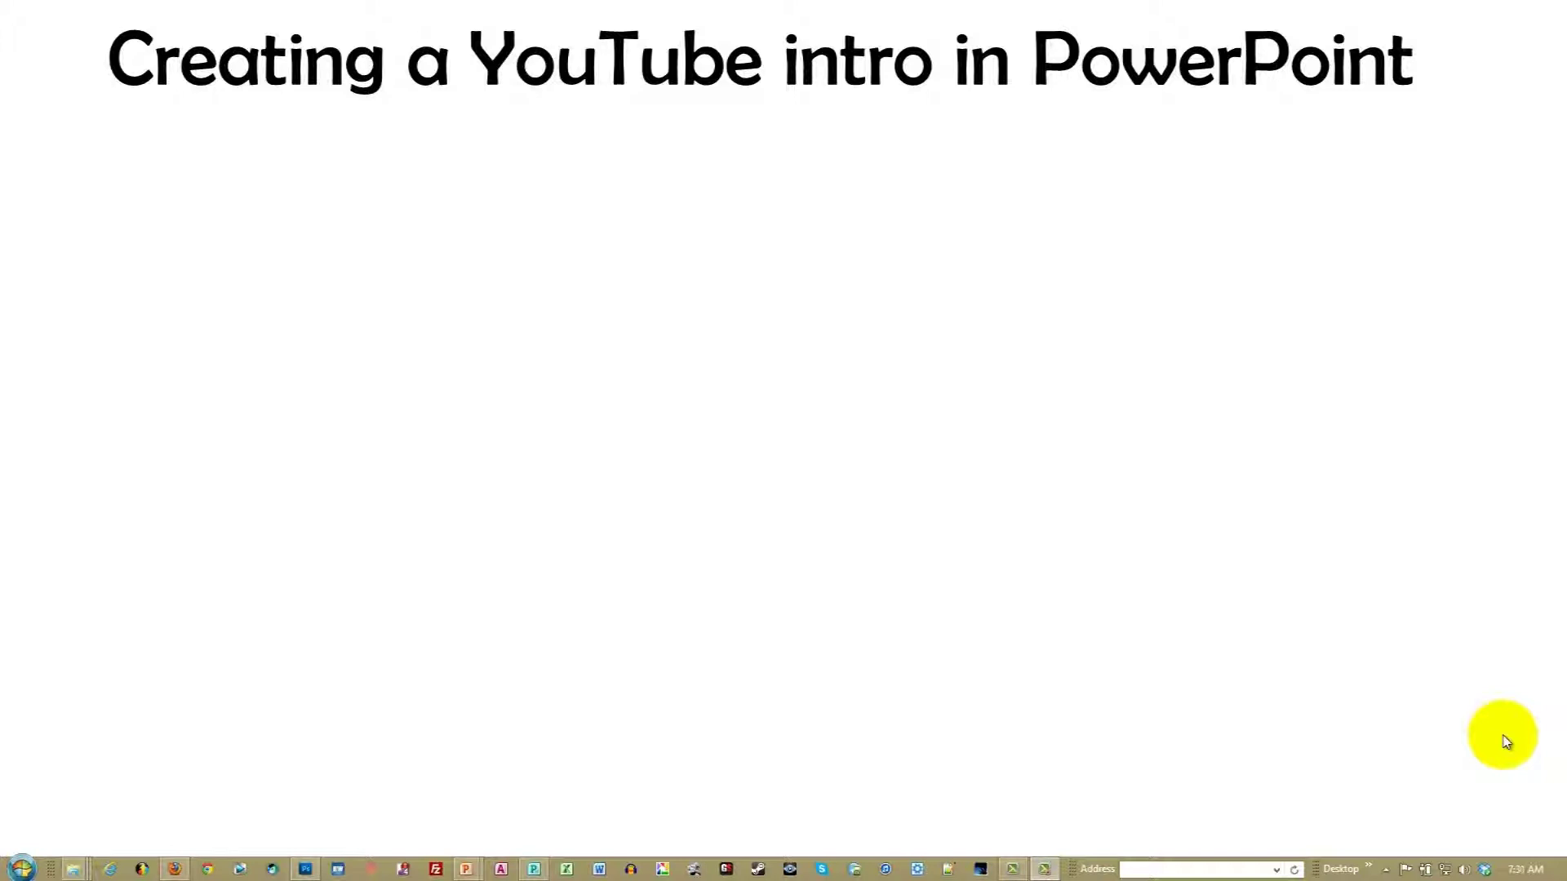
# Step: Reveal the four requirement bullets (Background, Logo, text) in the slide show, then end it
pyautogui.click(881, 550)
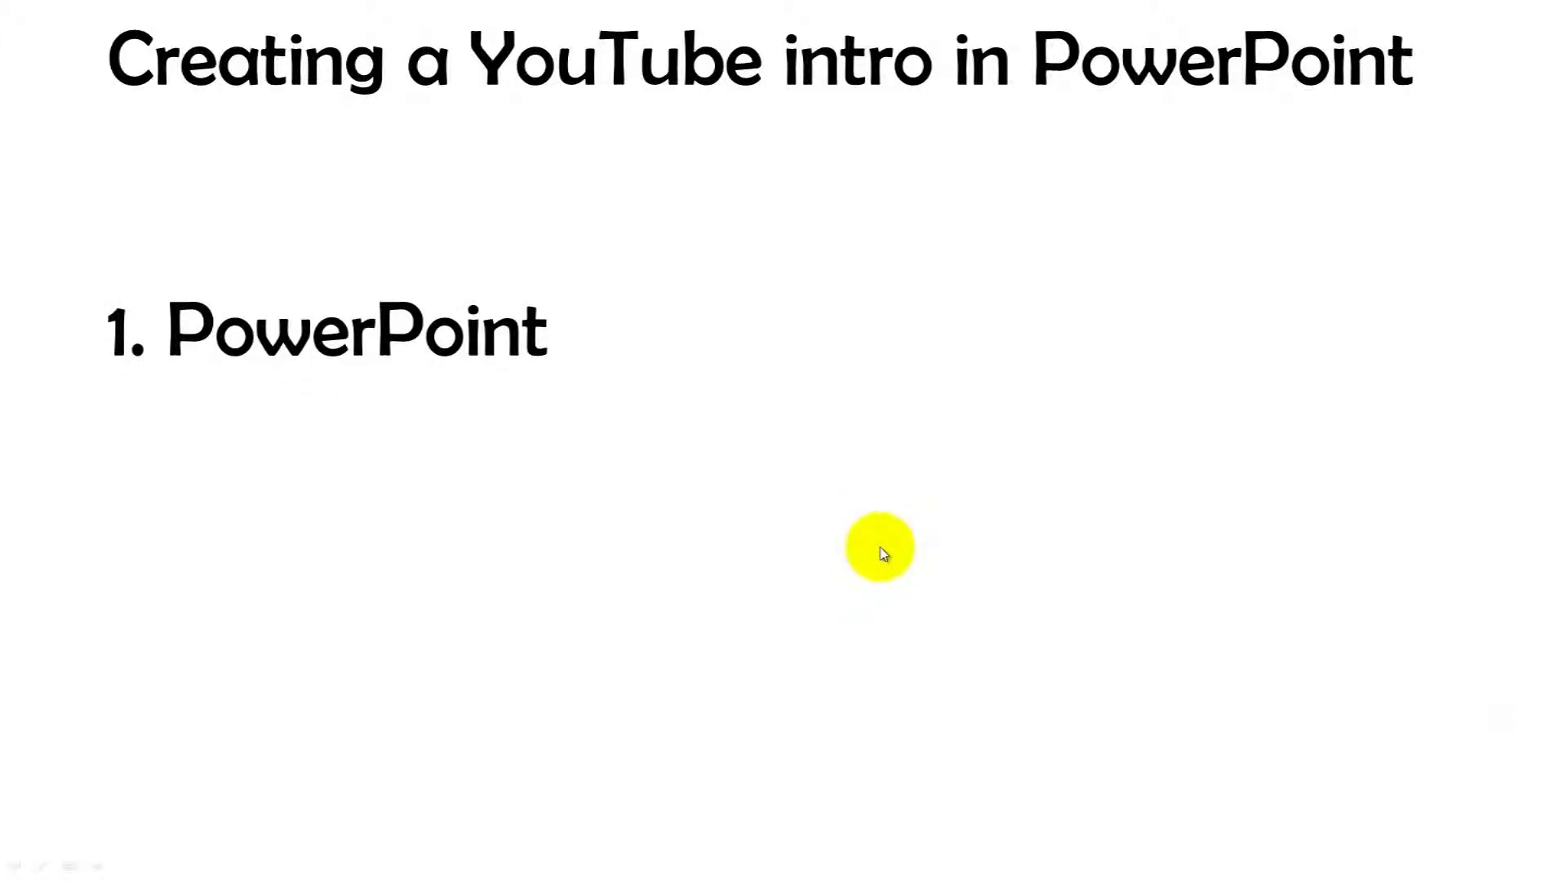
pyautogui.click(881, 550)
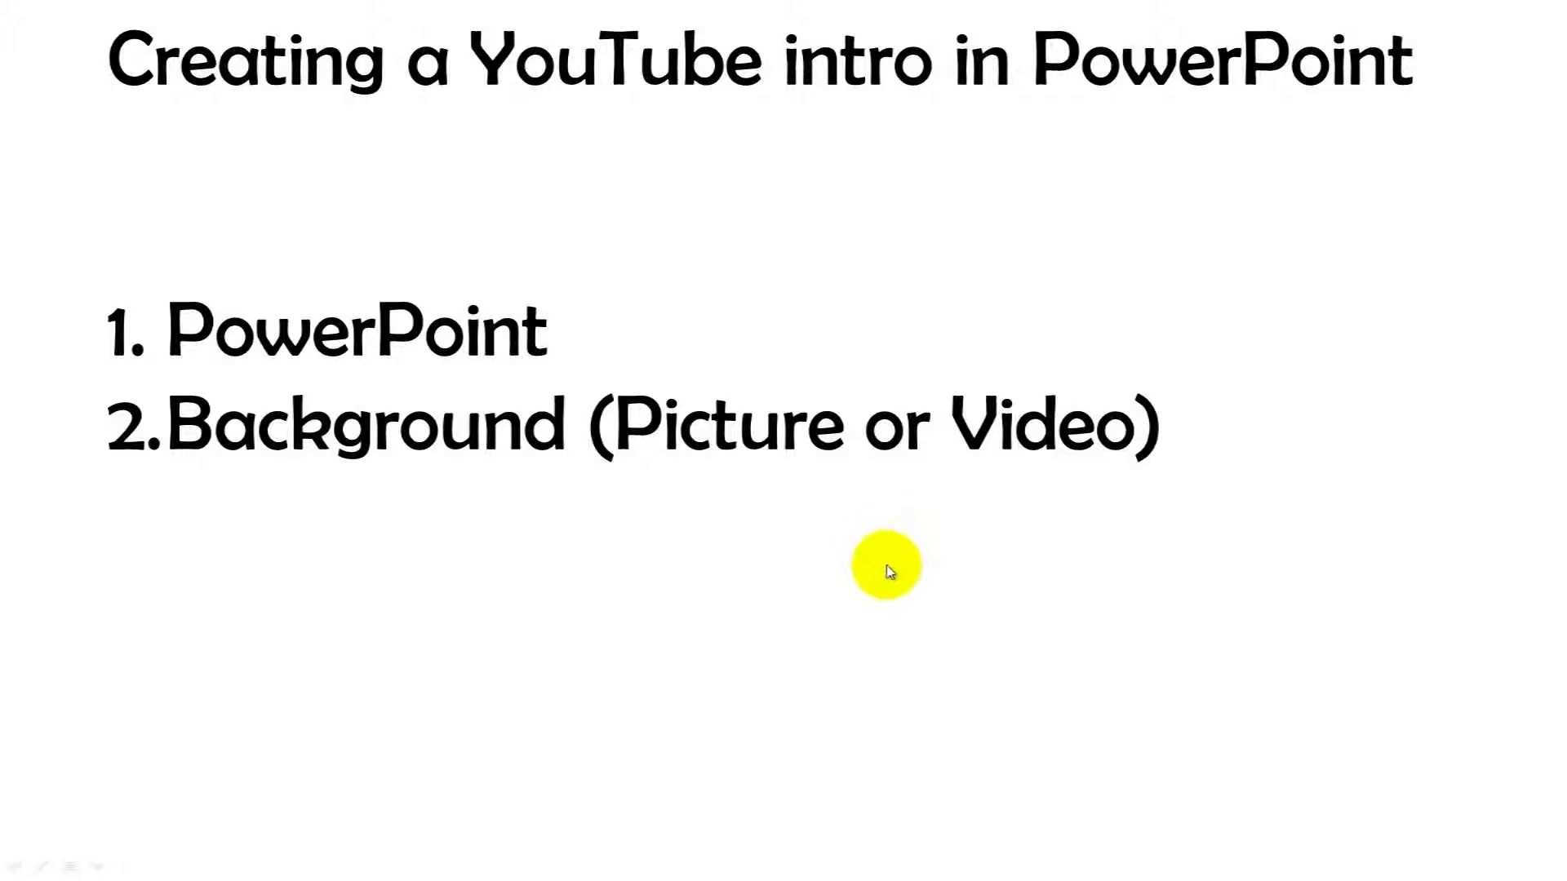
pyautogui.click(890, 569)
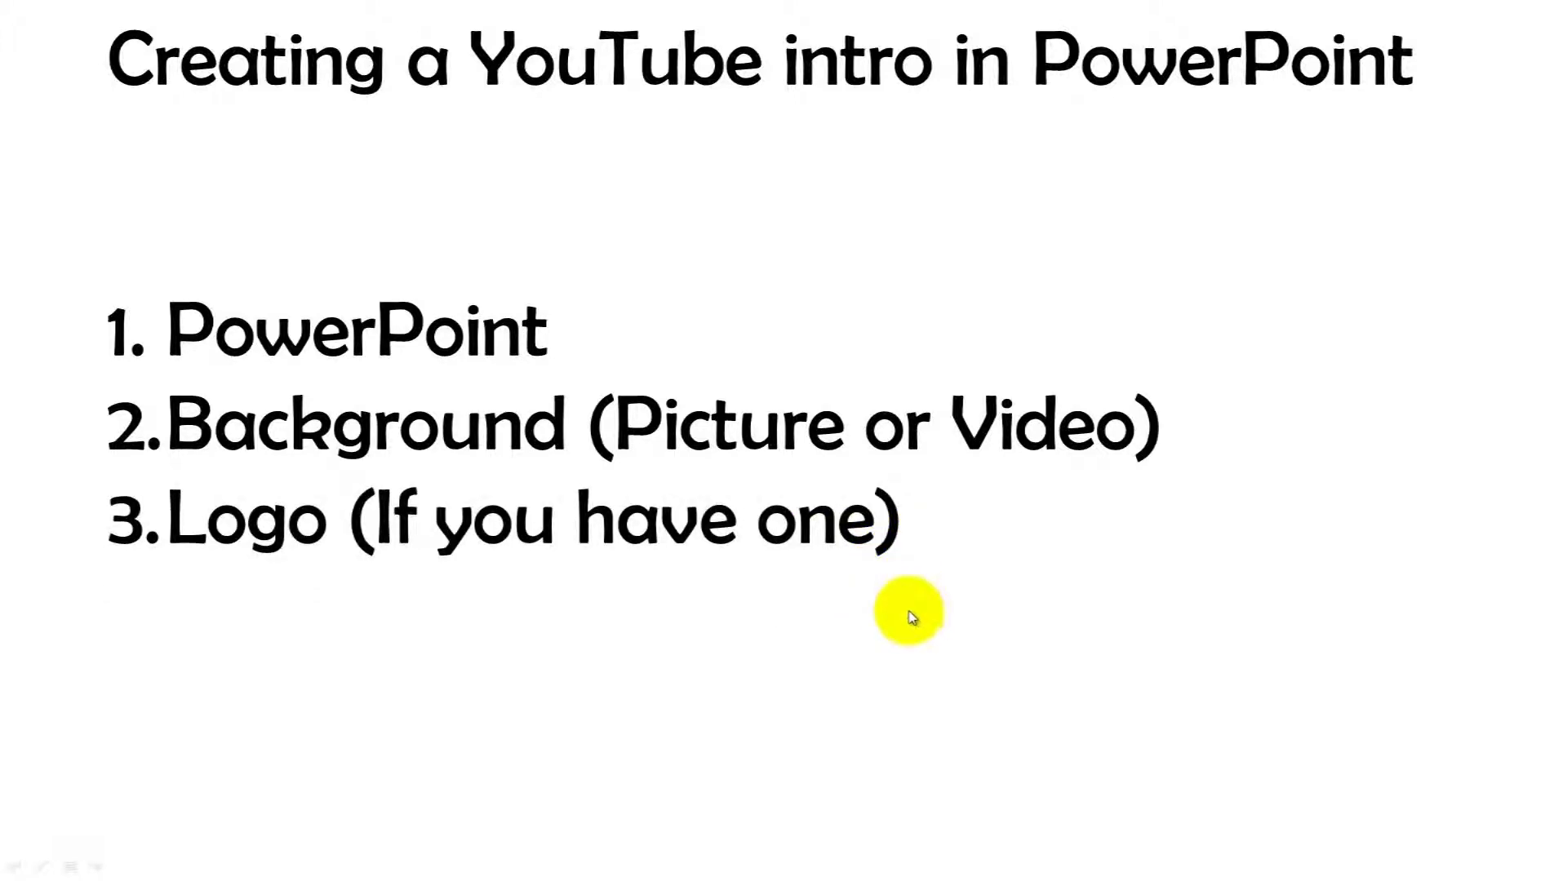
pyautogui.click(1049, 602)
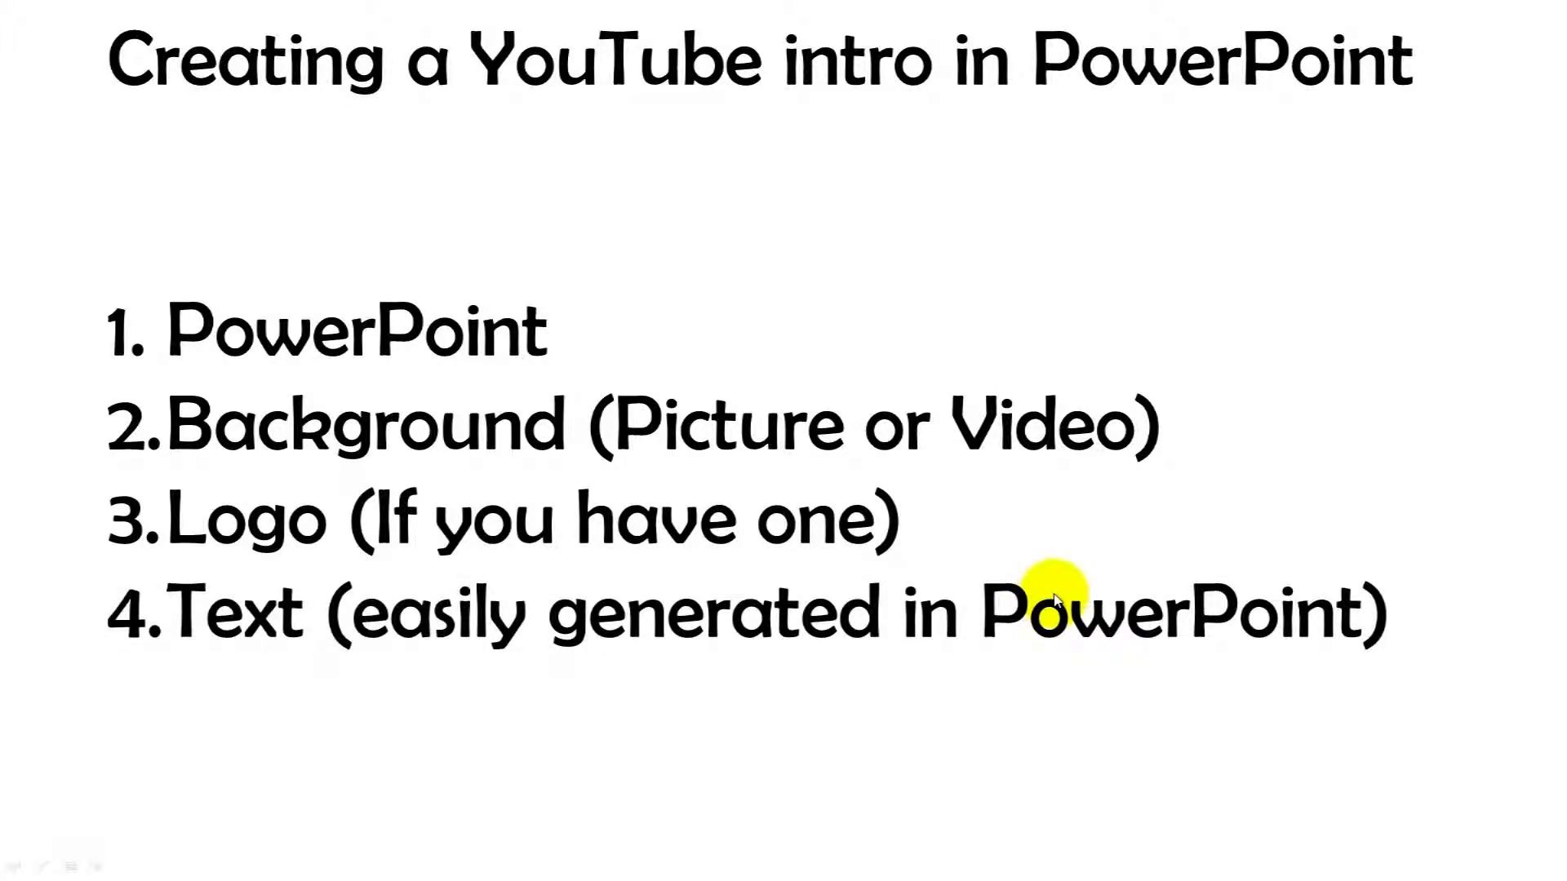
pyautogui.press('Escape')
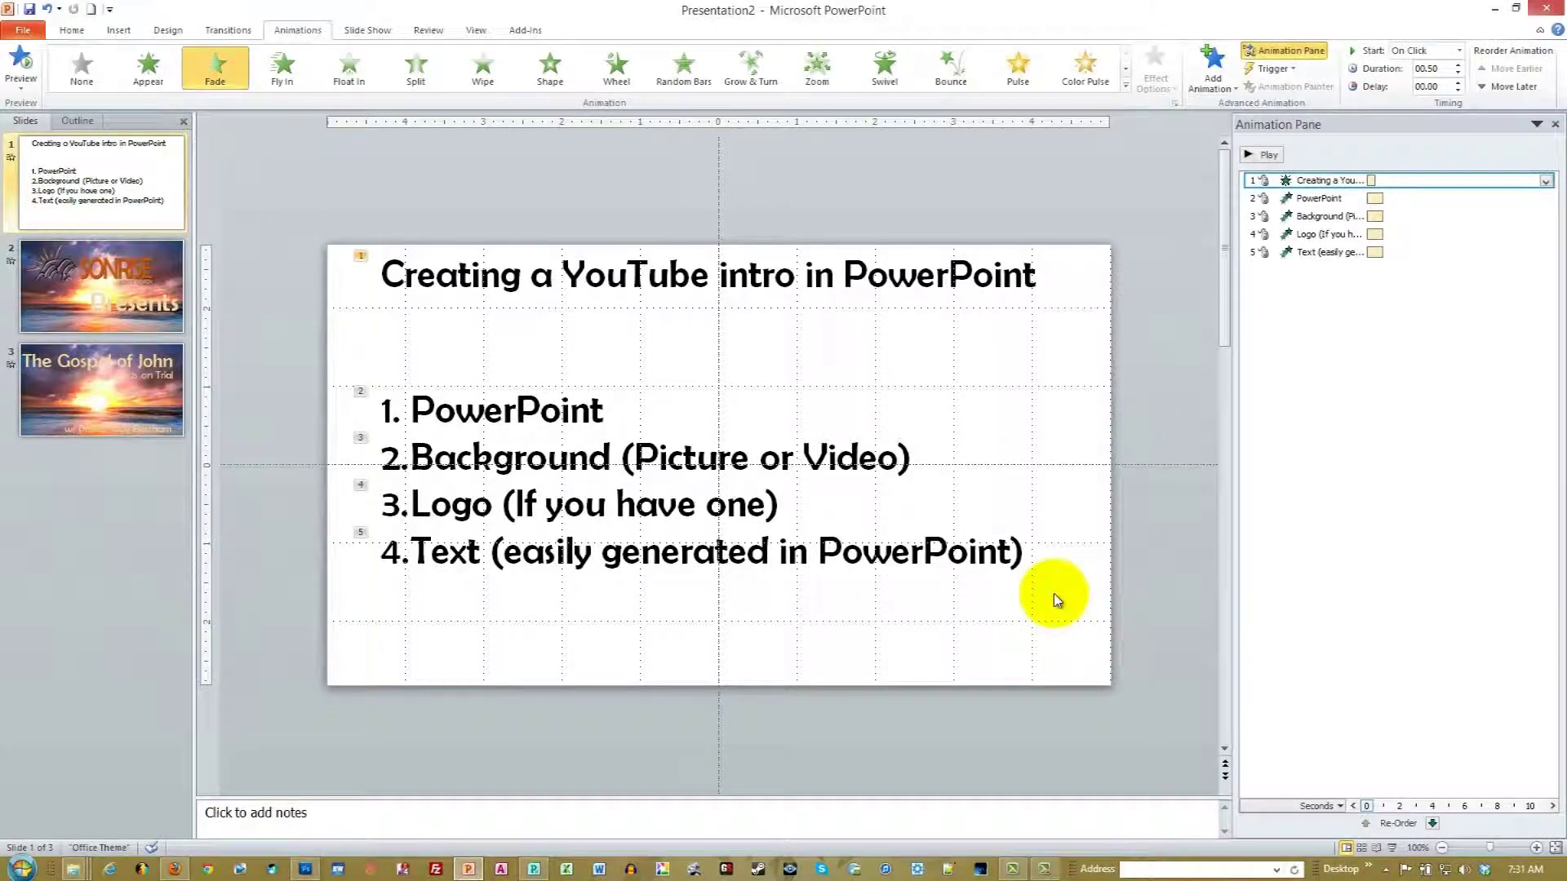
# Step: View the SONRISE intro slide, then create a new blank presentation
pyautogui.click(127, 319)
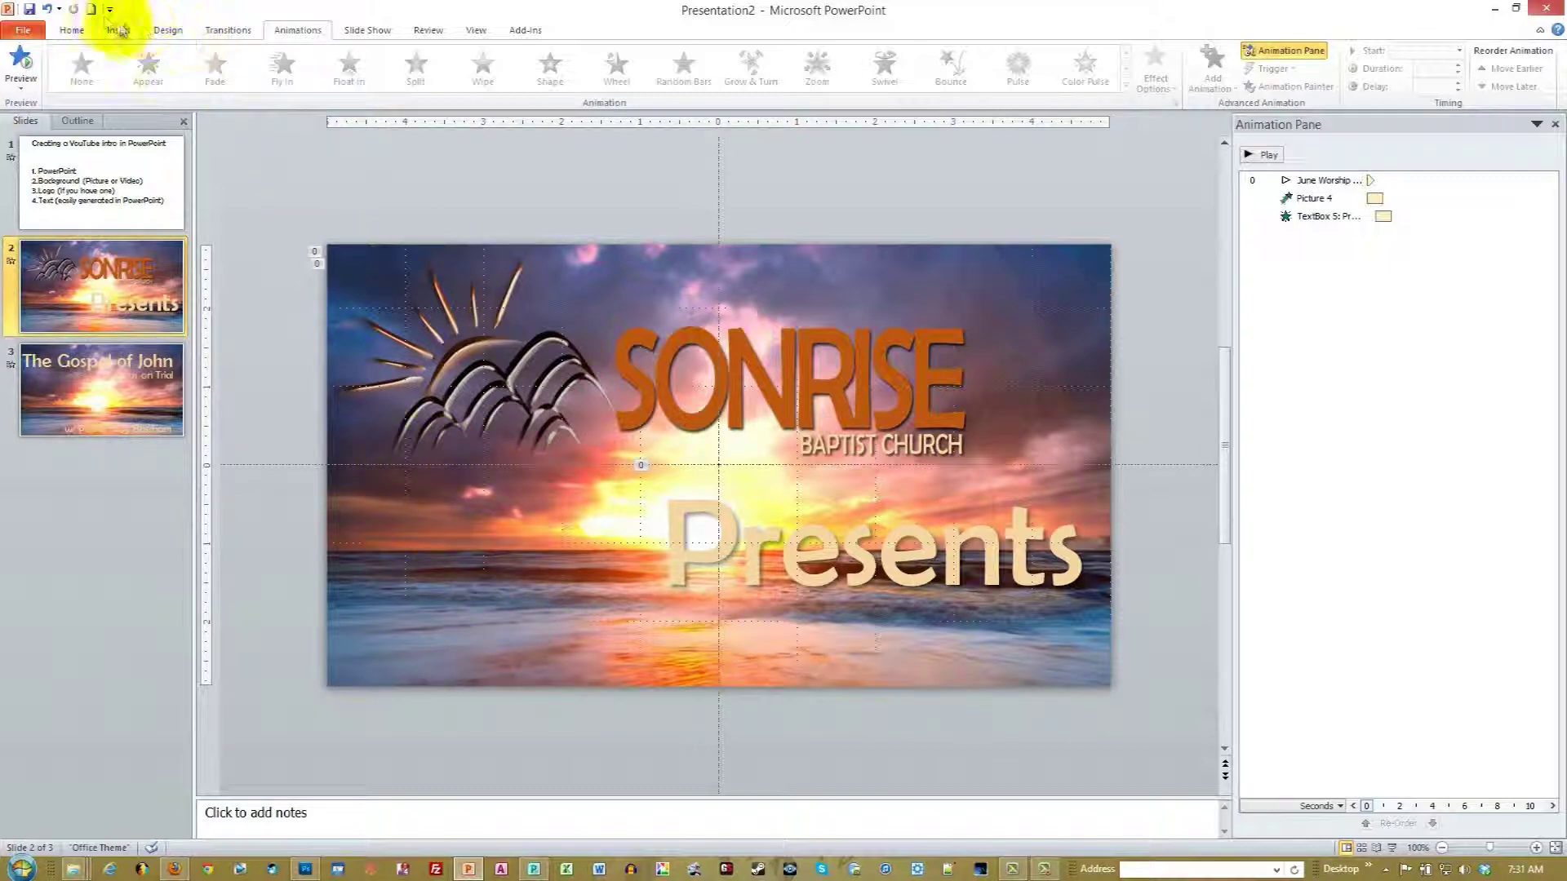
pyautogui.click(90, 9)
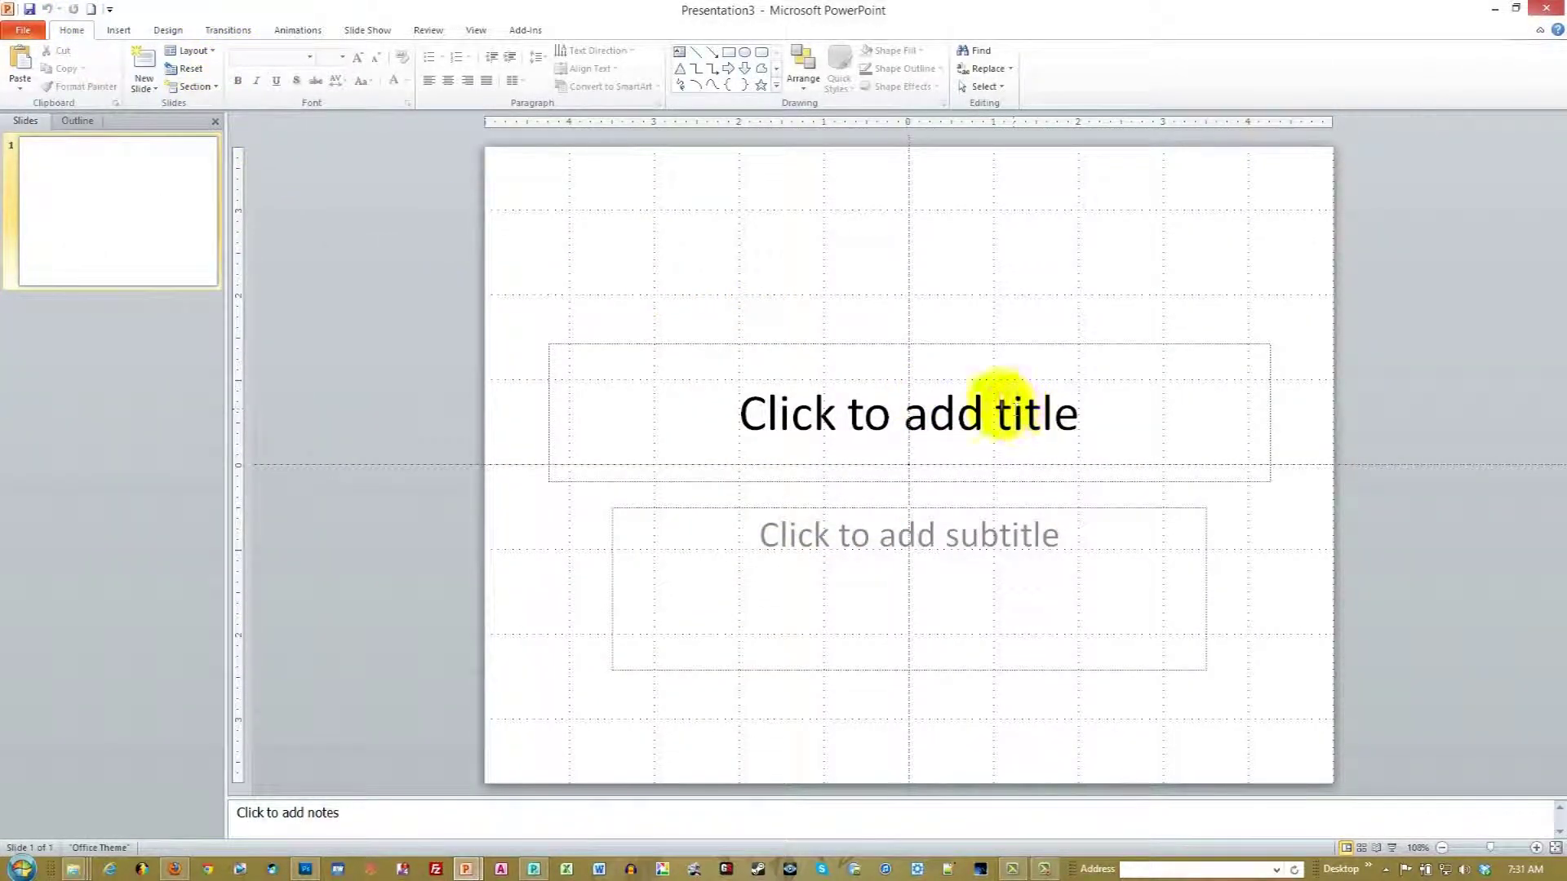
# Step: Change the slide size in Page Setup from 4:3 to On-screen Show (16:9)
pyautogui.click(163, 32)
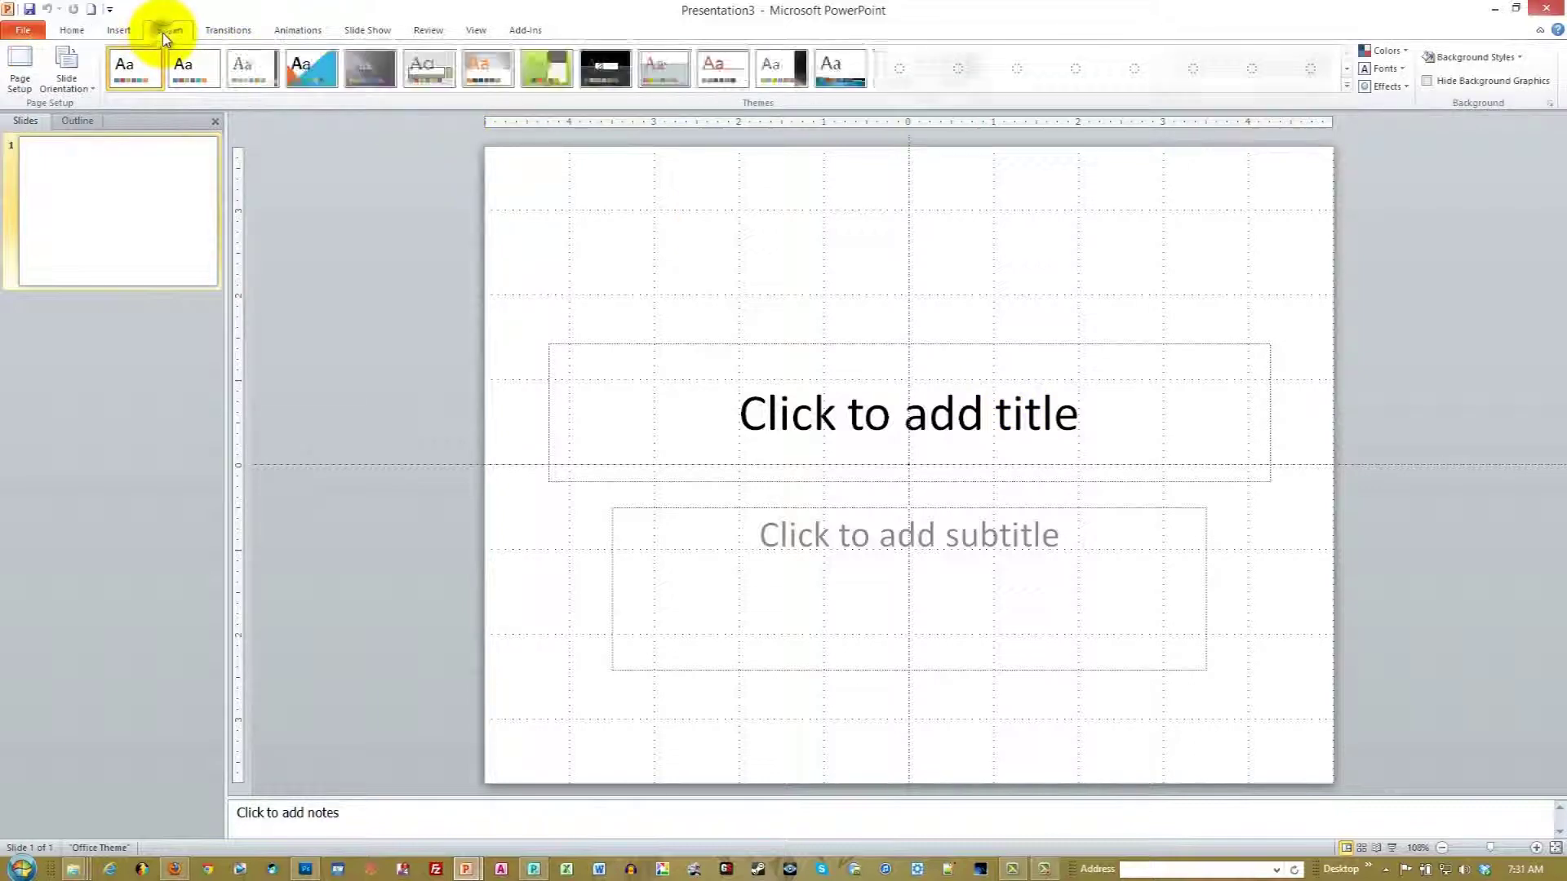
pyautogui.click(19, 65)
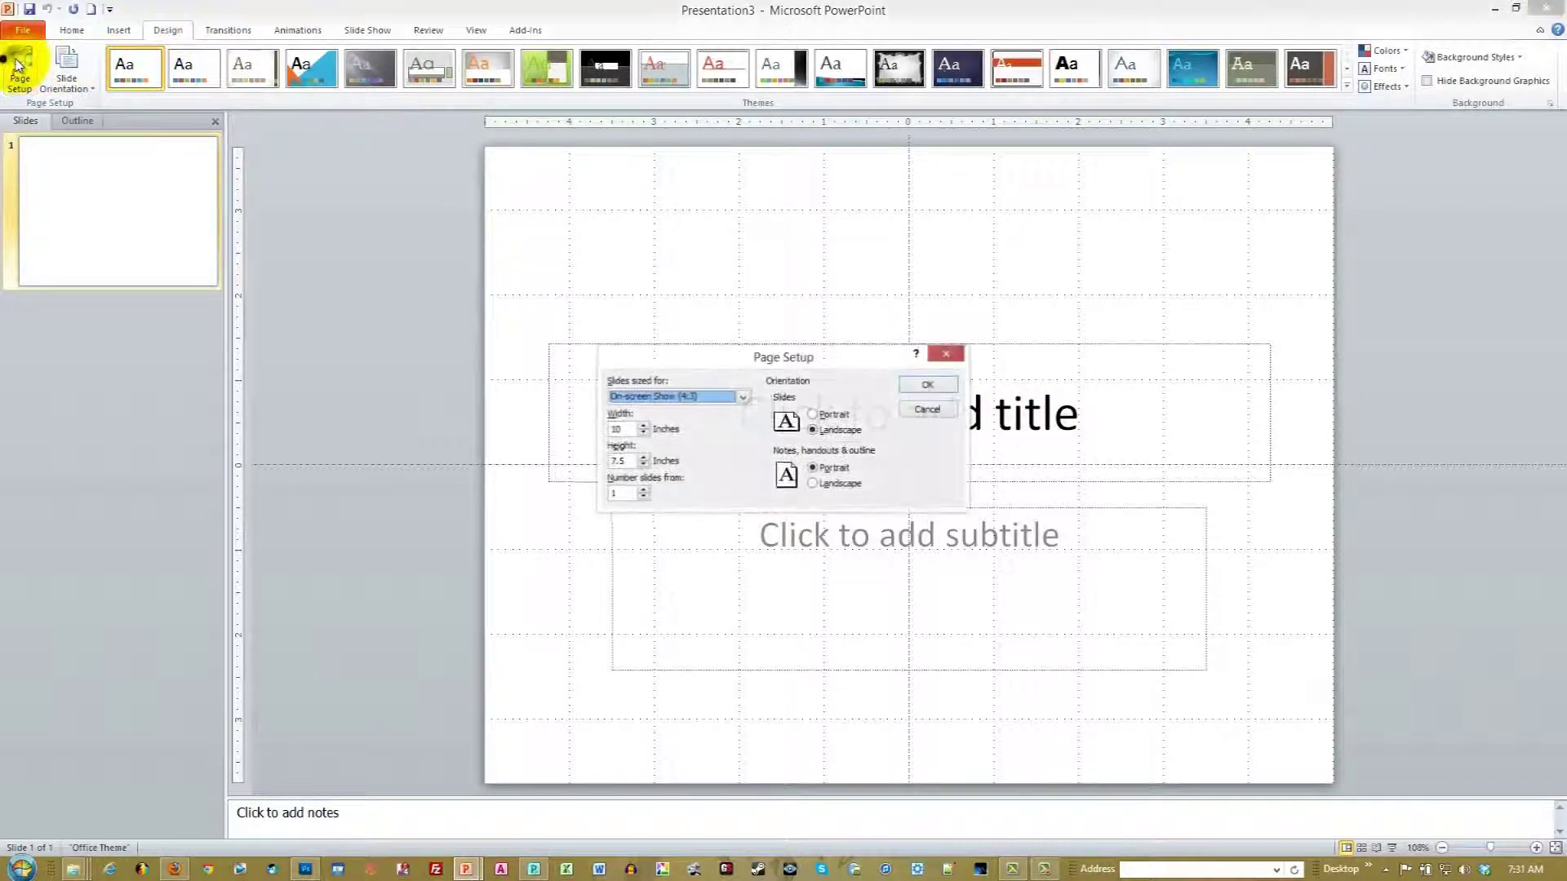
pyautogui.click(742, 399)
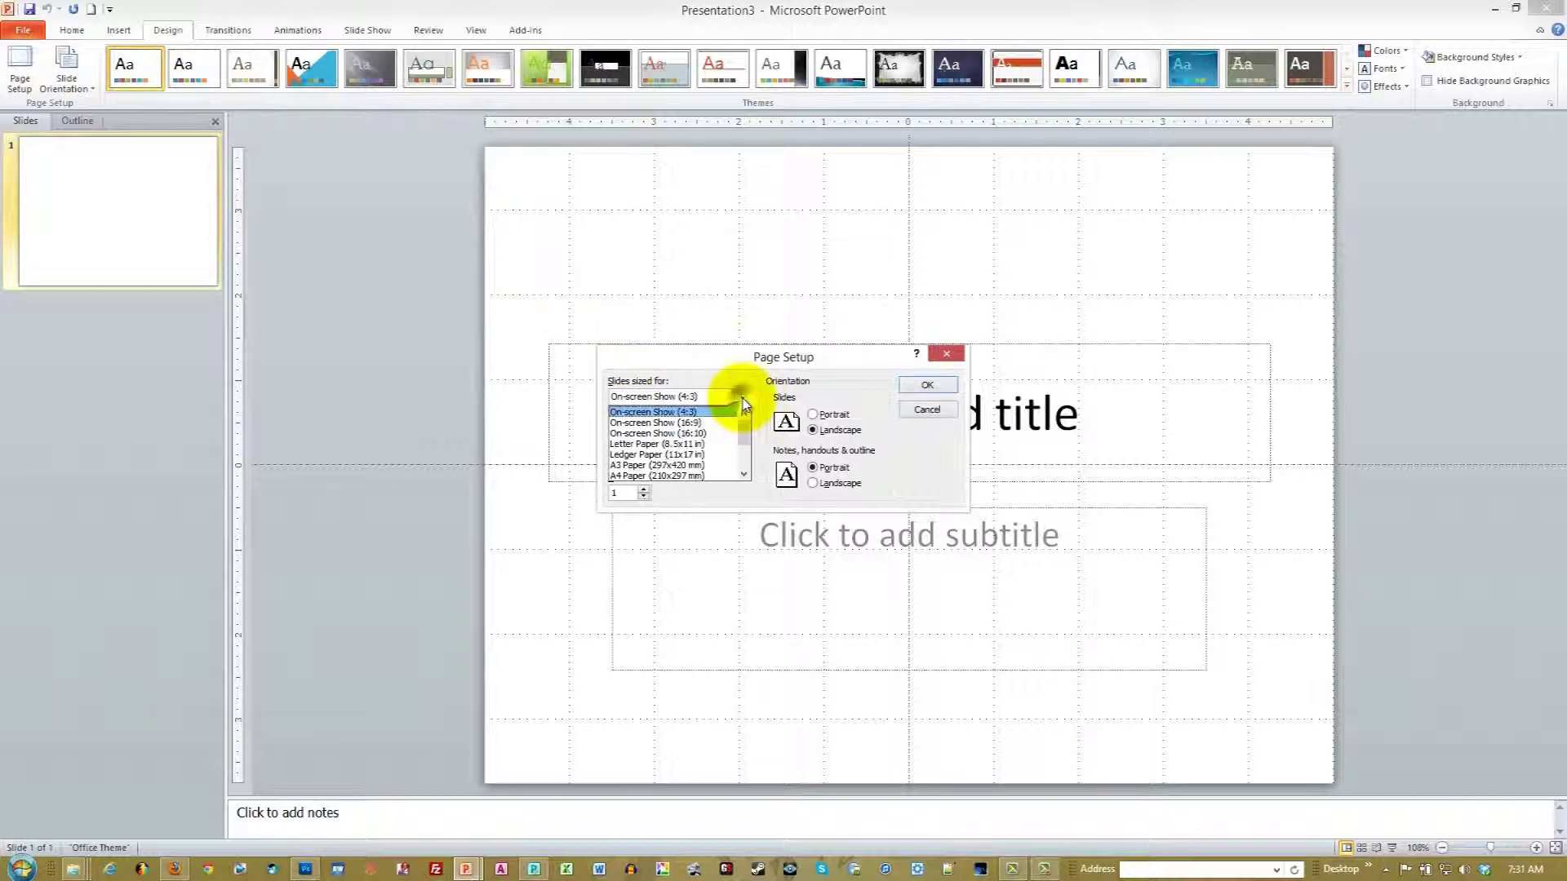
pyautogui.click(707, 423)
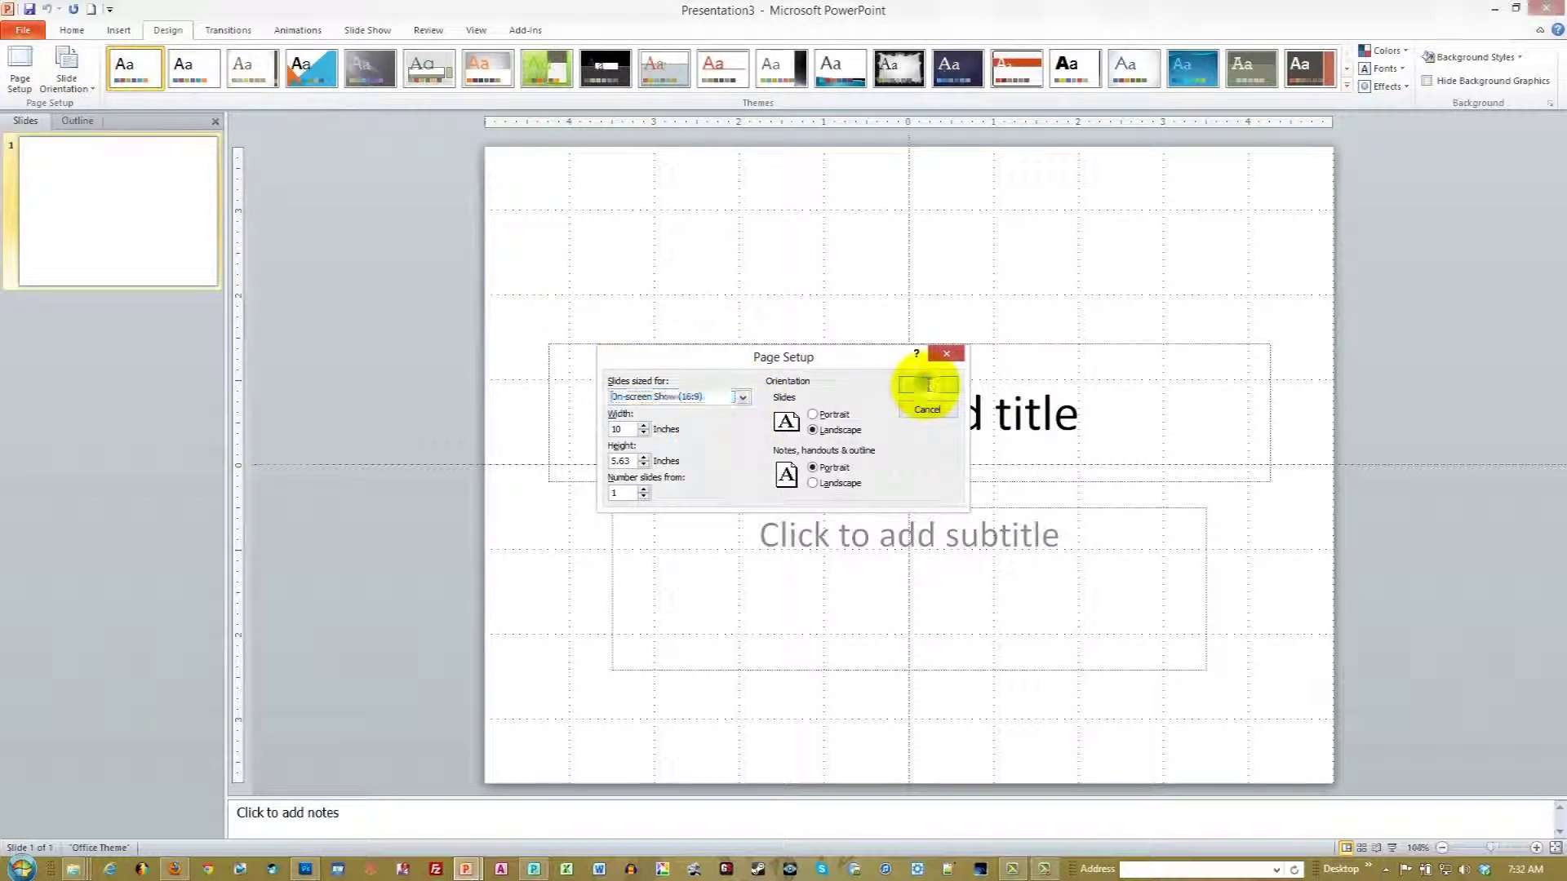
pyautogui.click(928, 384)
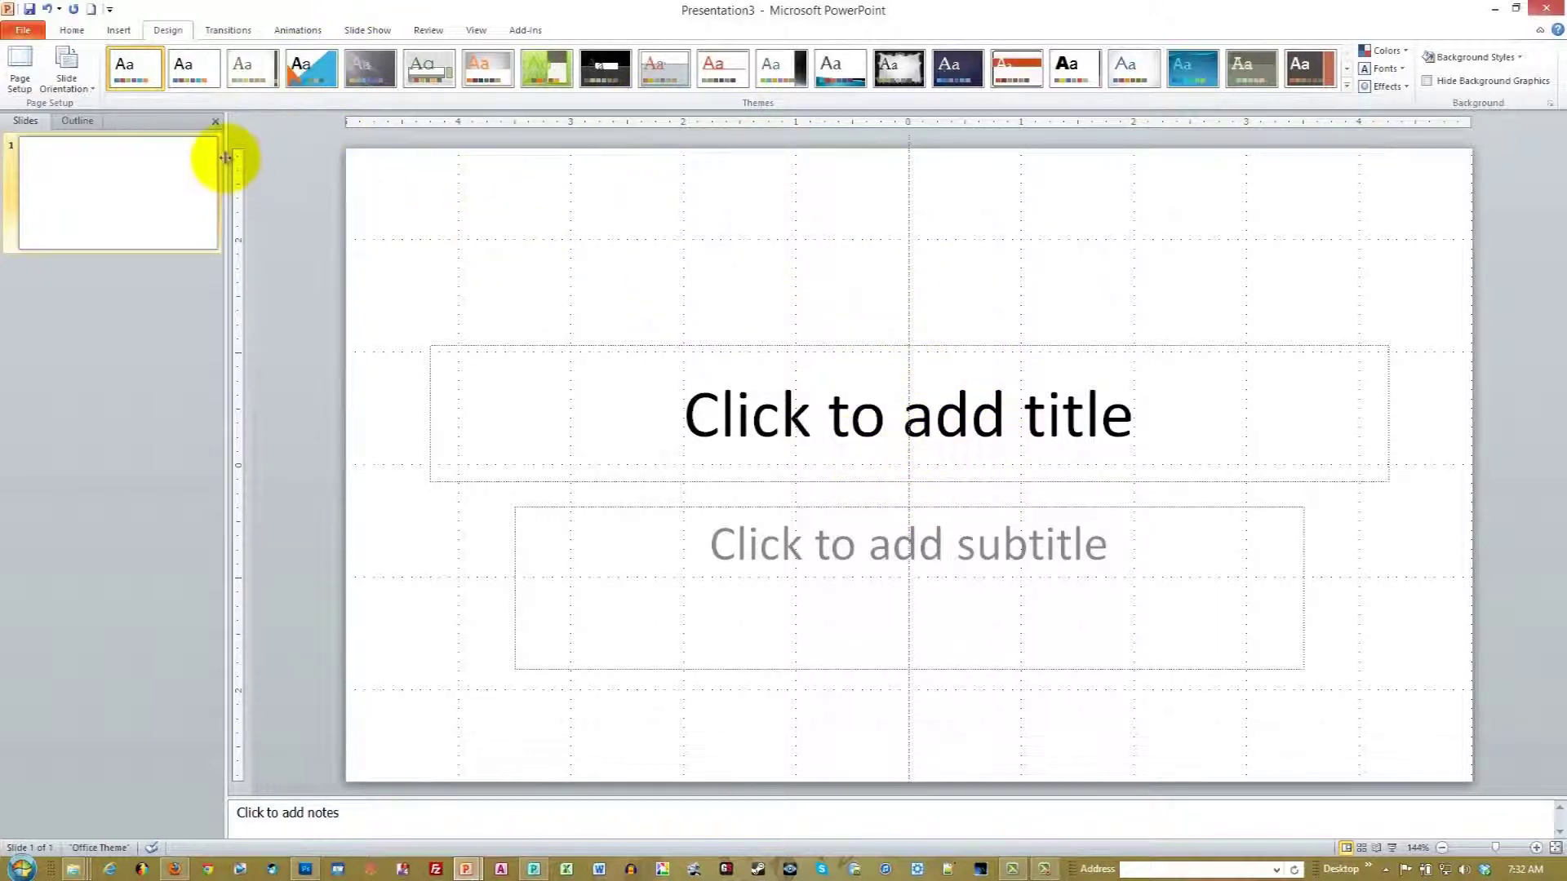
pyautogui.click(23, 30)
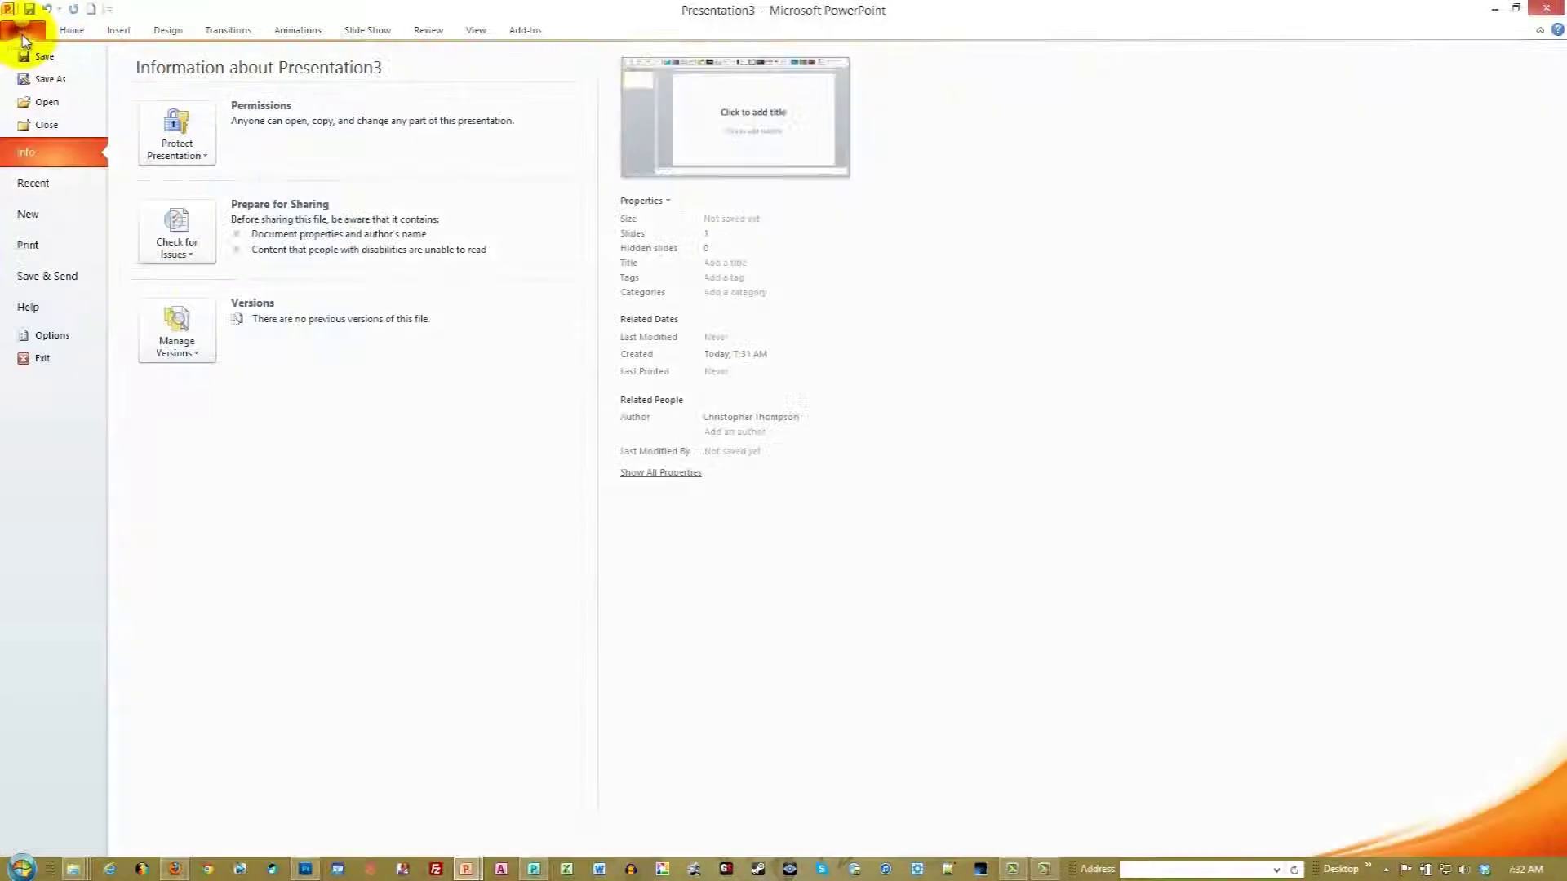
# Step: Insert the June Worship 03 video from file so it fills the slide
pyautogui.click(119, 30)
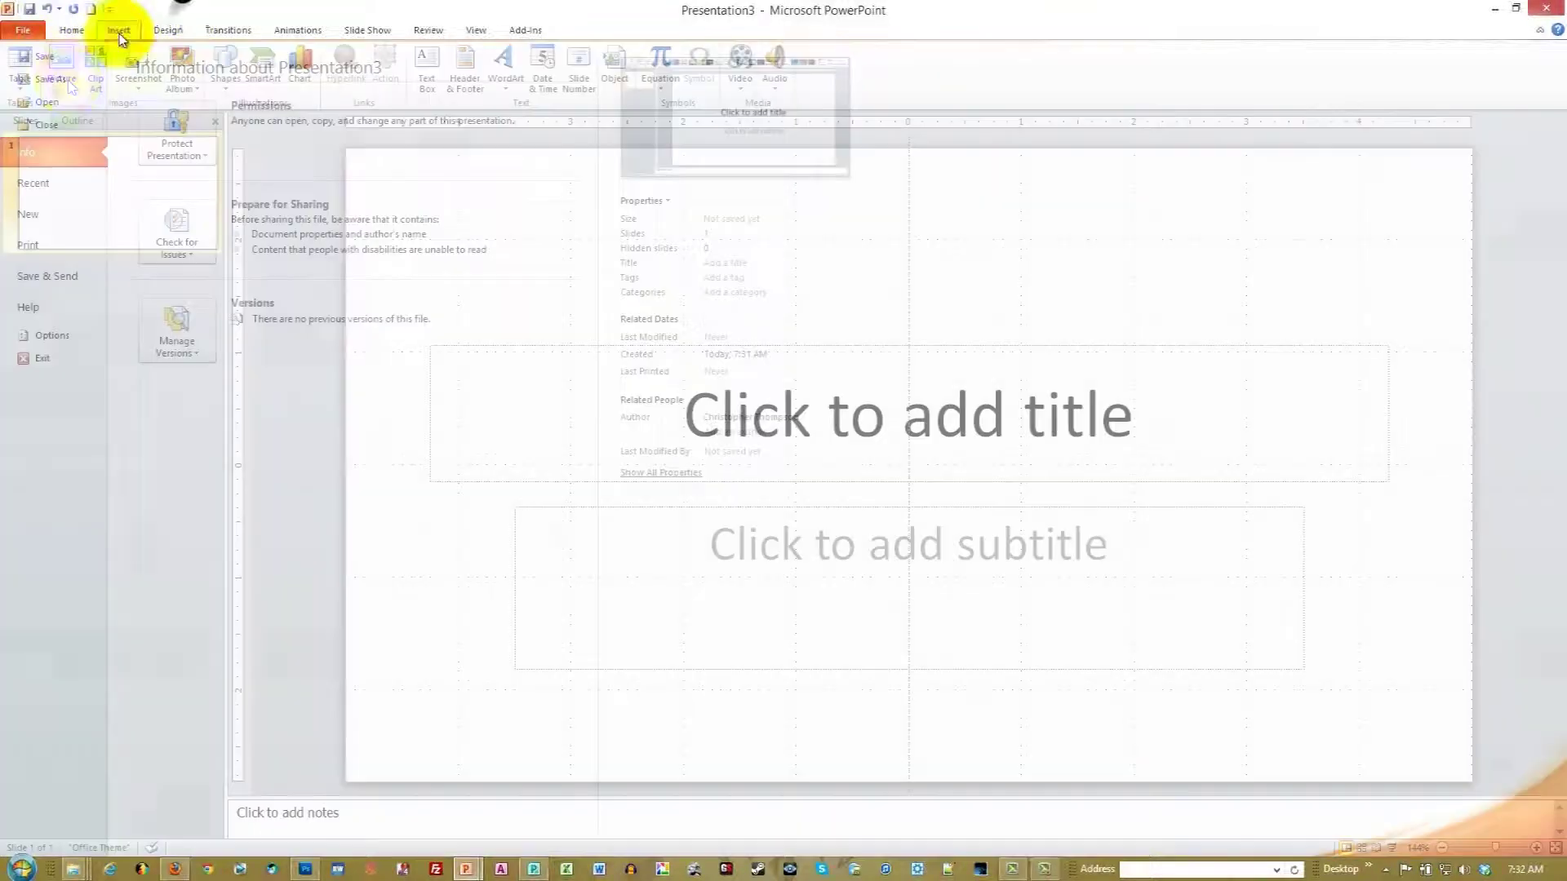
pyautogui.click(741, 61)
pyautogui.click(191, 115)
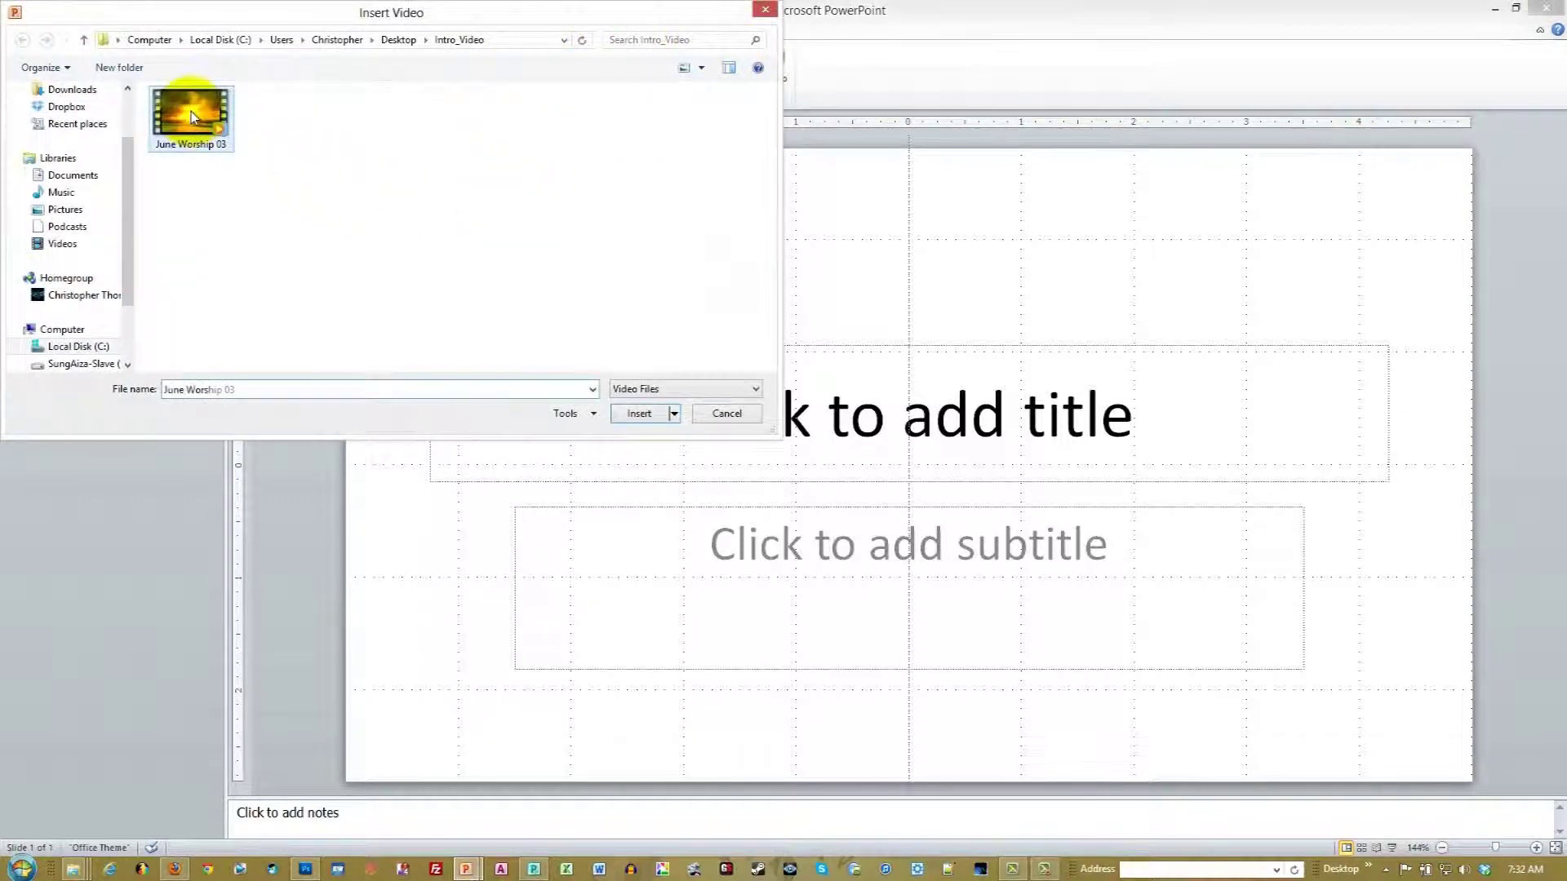
pyautogui.click(639, 413)
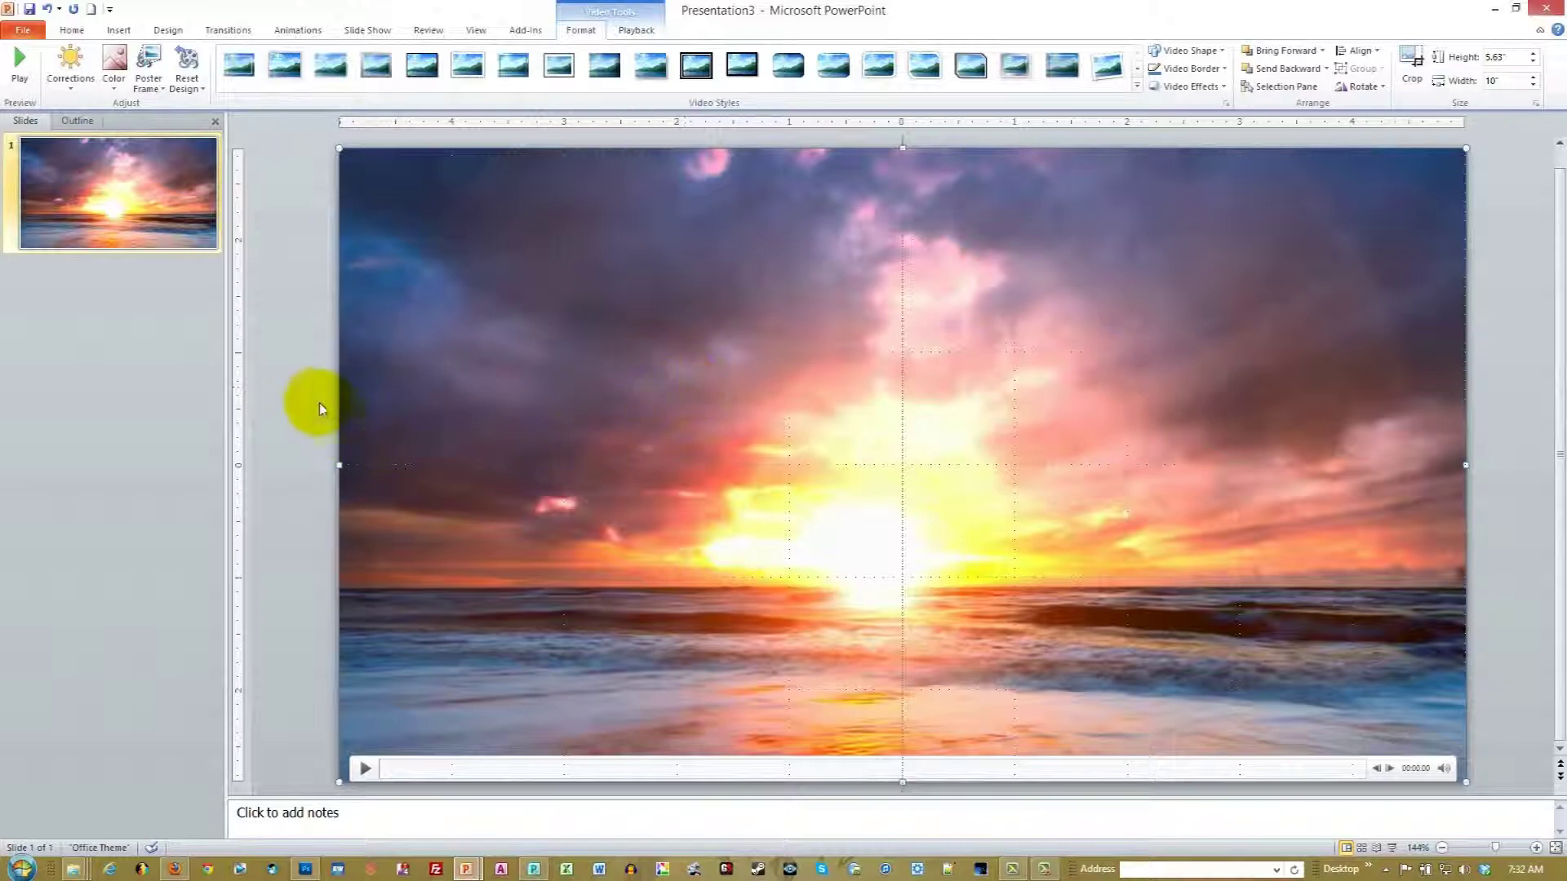
pyautogui.click(301, 379)
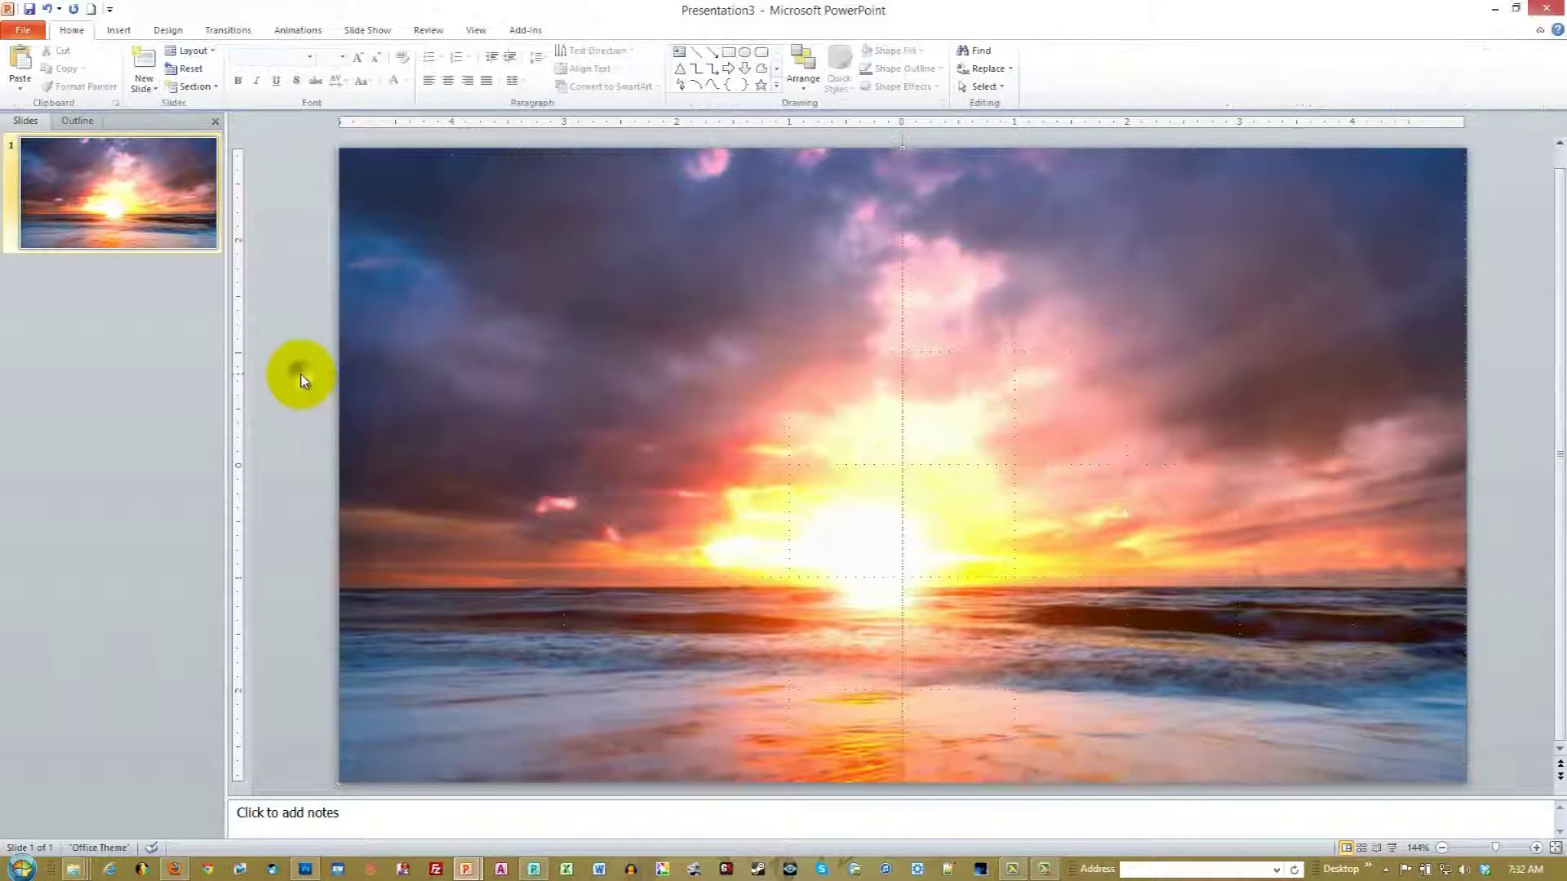
pyautogui.moveTo(431, 362)
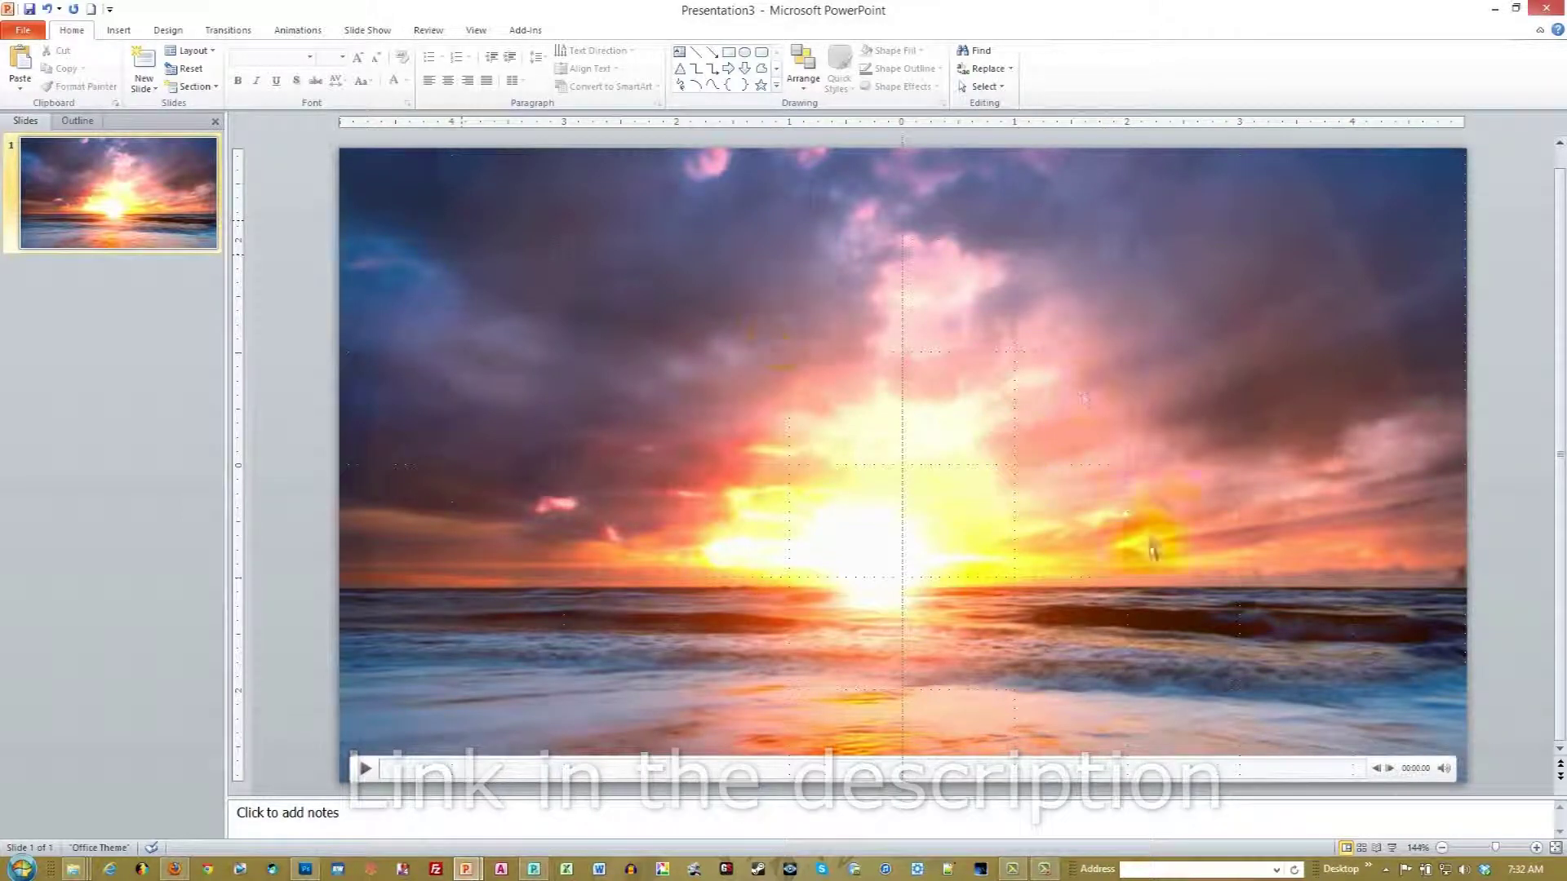
# Step: Insert the Logo picture, shrink it proportionally, and position it across the upper slide
pyautogui.click(118, 31)
pyautogui.click(60, 65)
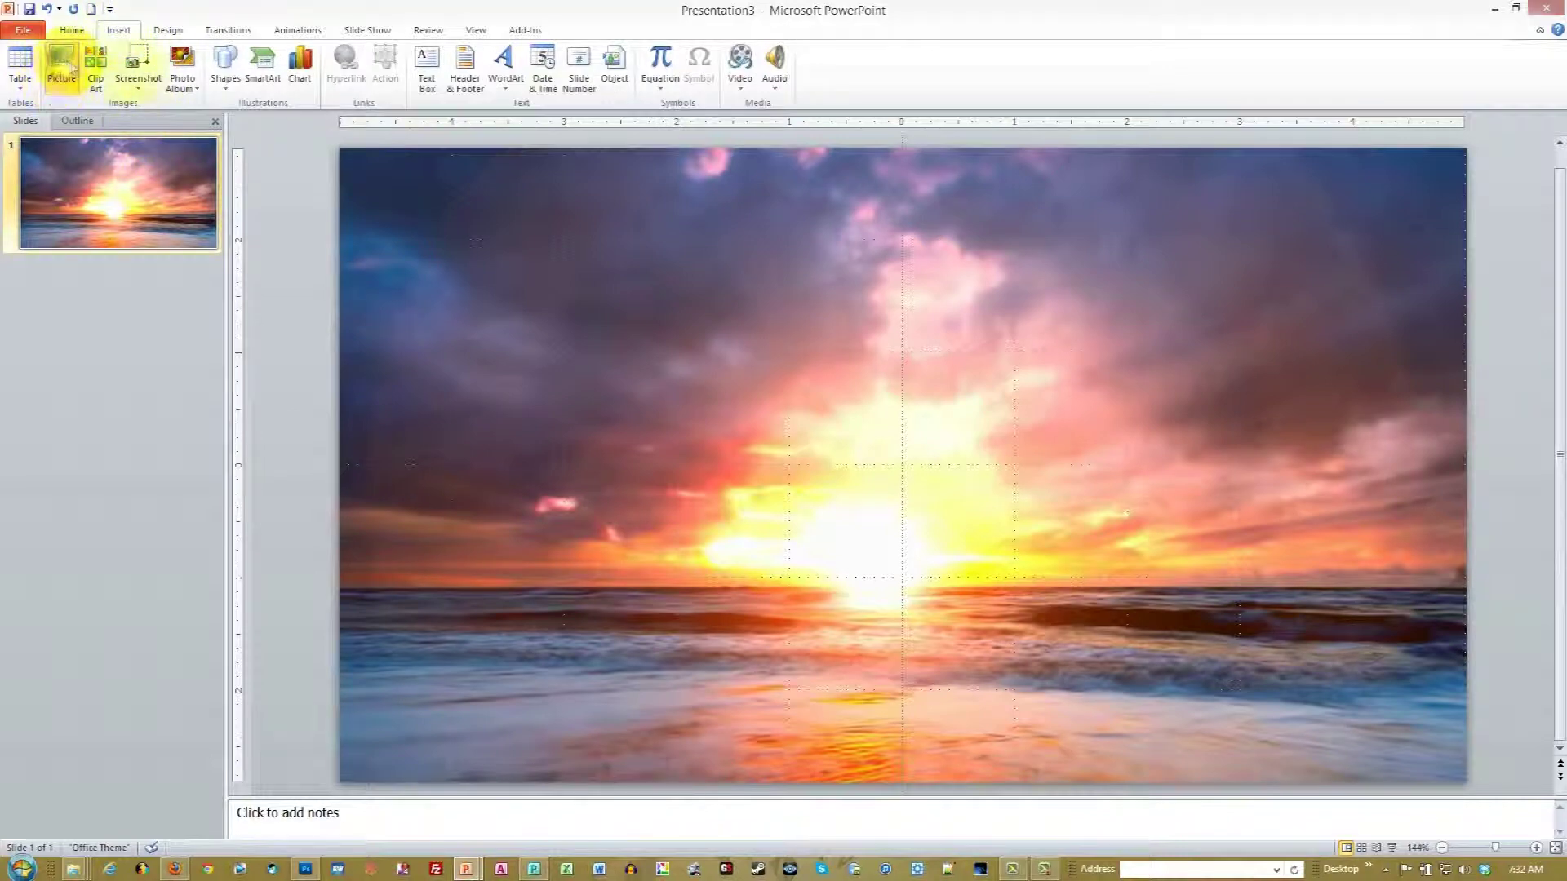
pyautogui.click(191, 104)
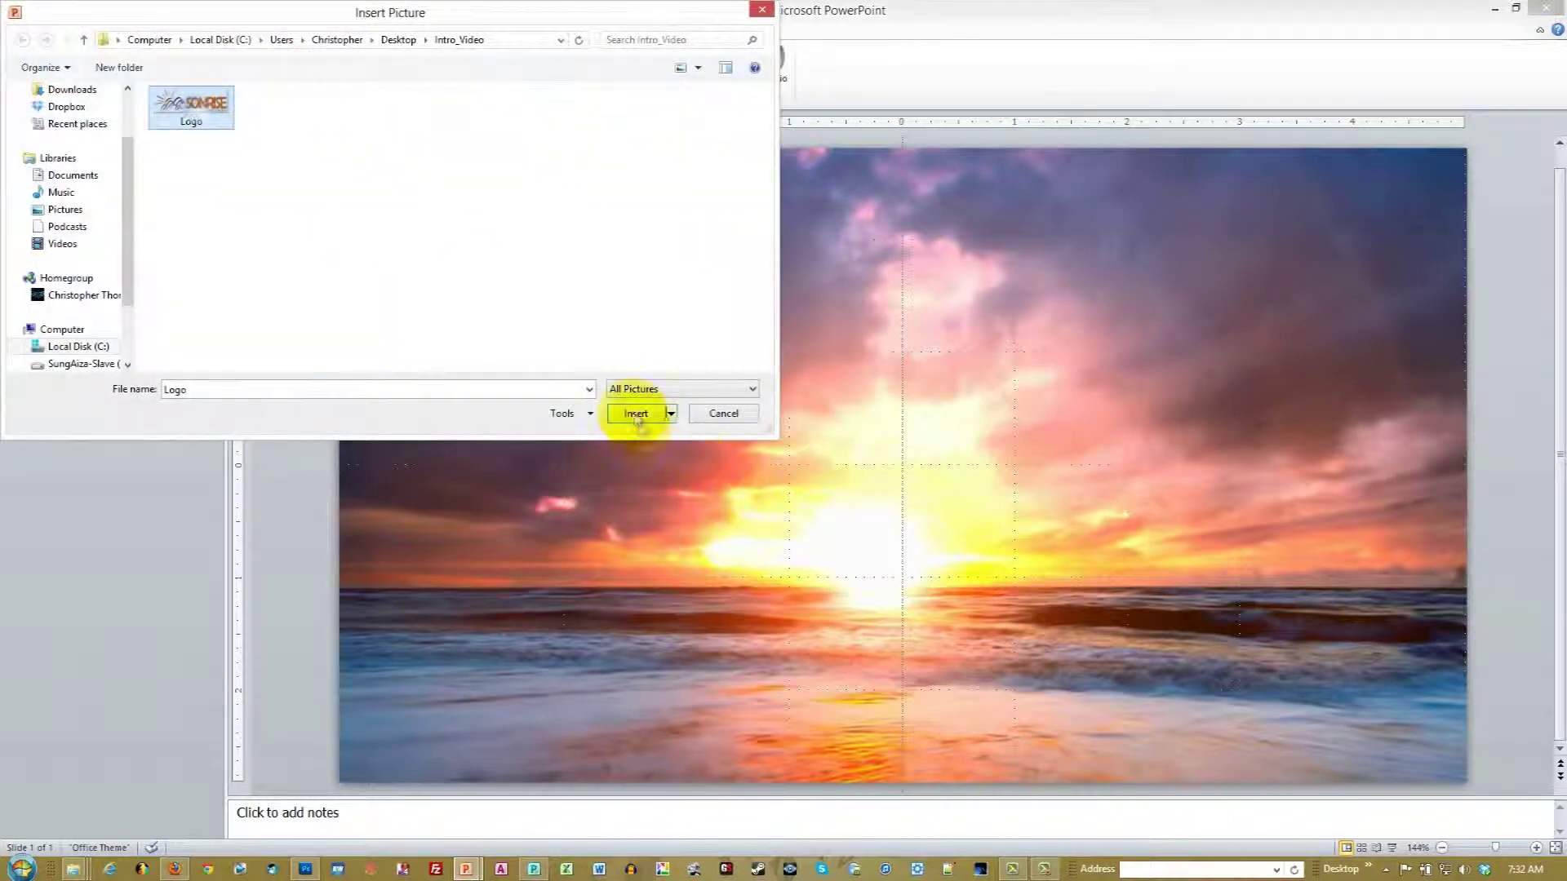
pyautogui.click(636, 413)
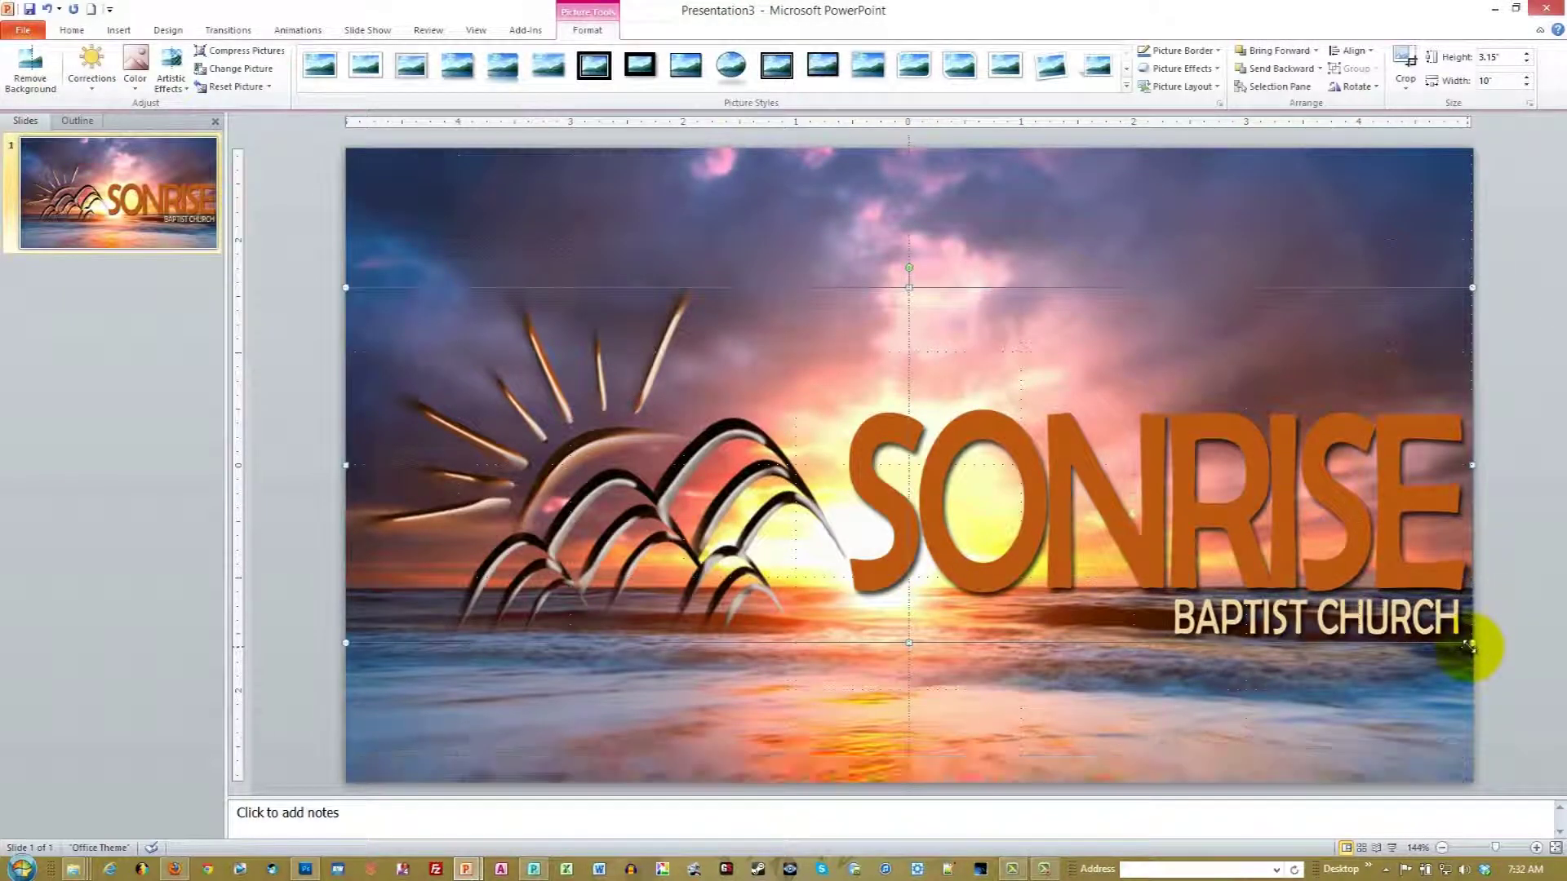
pyautogui.moveTo(1472, 644); pyautogui.dragTo(1257, 576)
pyautogui.moveTo(1030, 472); pyautogui.dragTo(1041, 328)
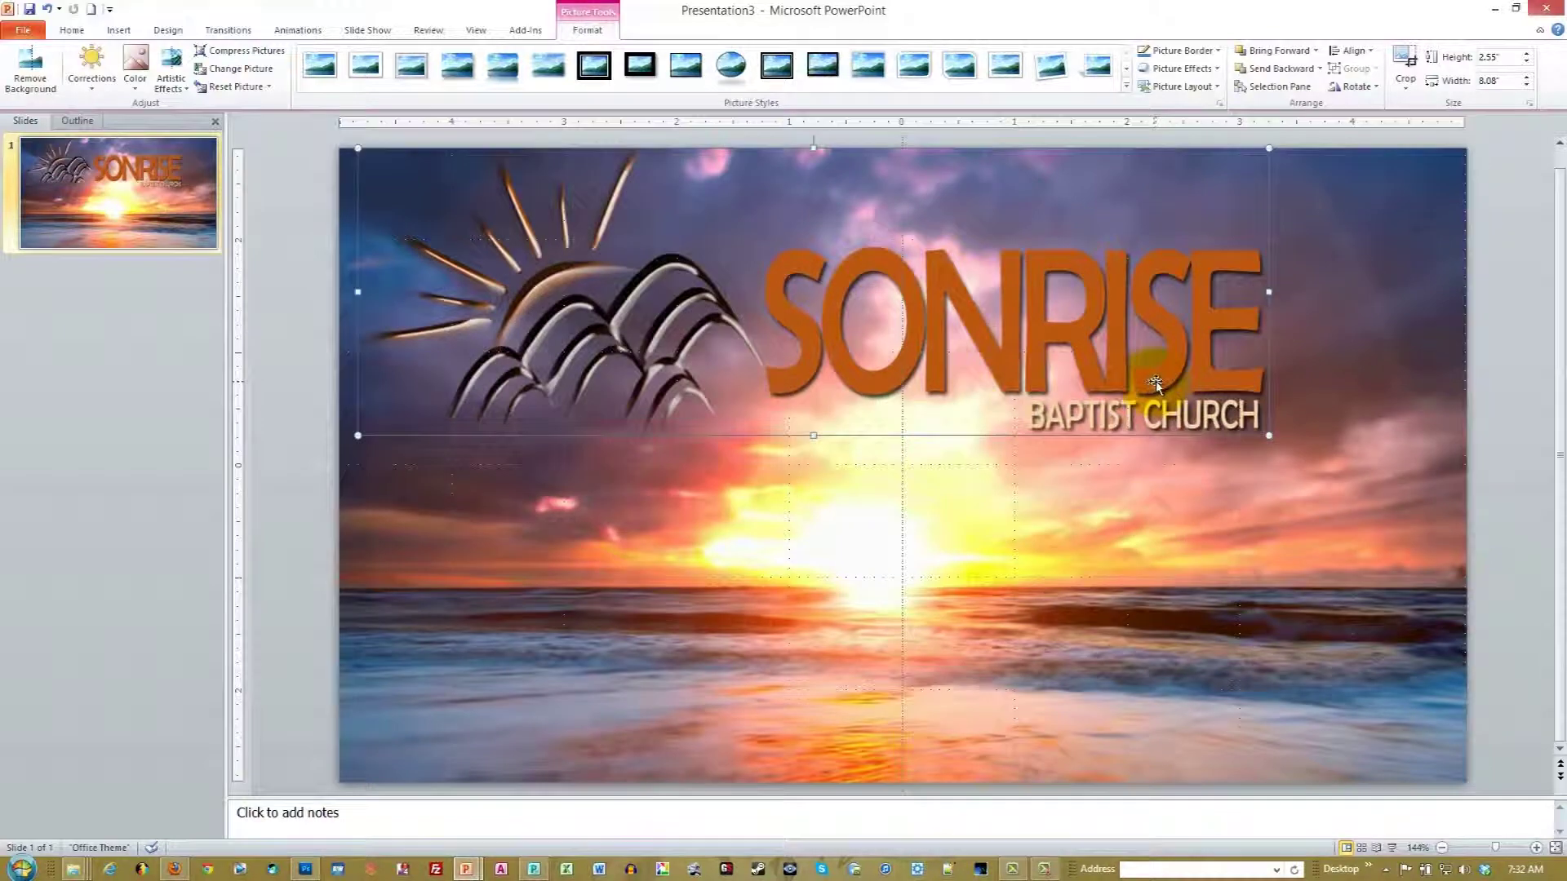
pyautogui.moveTo(1158, 369); pyautogui.dragTo(1149, 391)
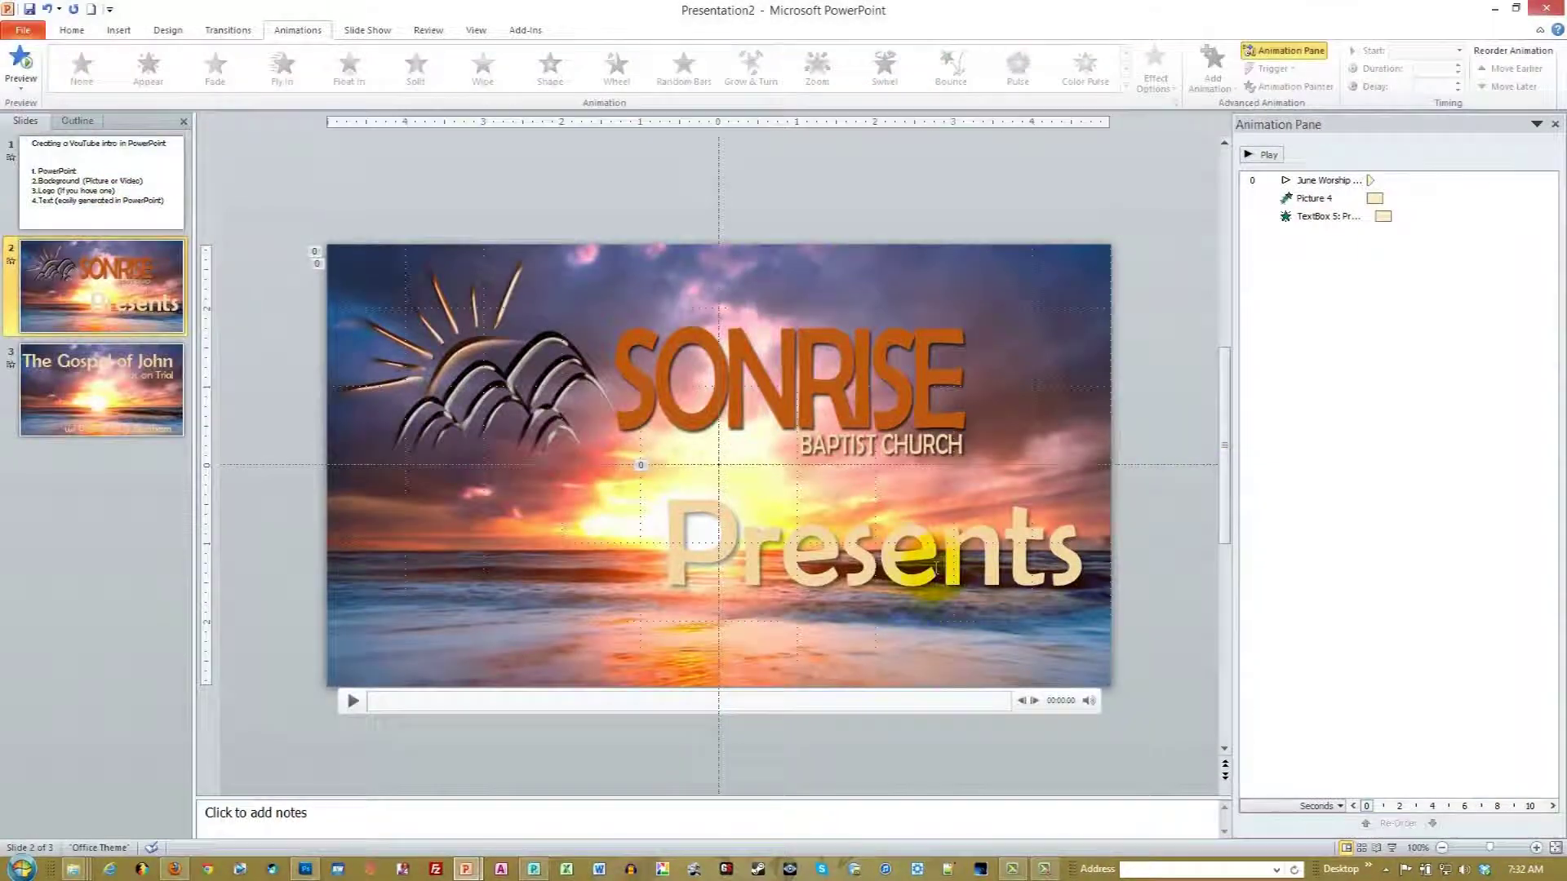
# Step: Copy the Presents text from Presentation2 and paste it onto the sunset slide
pyautogui.click(911, 485)
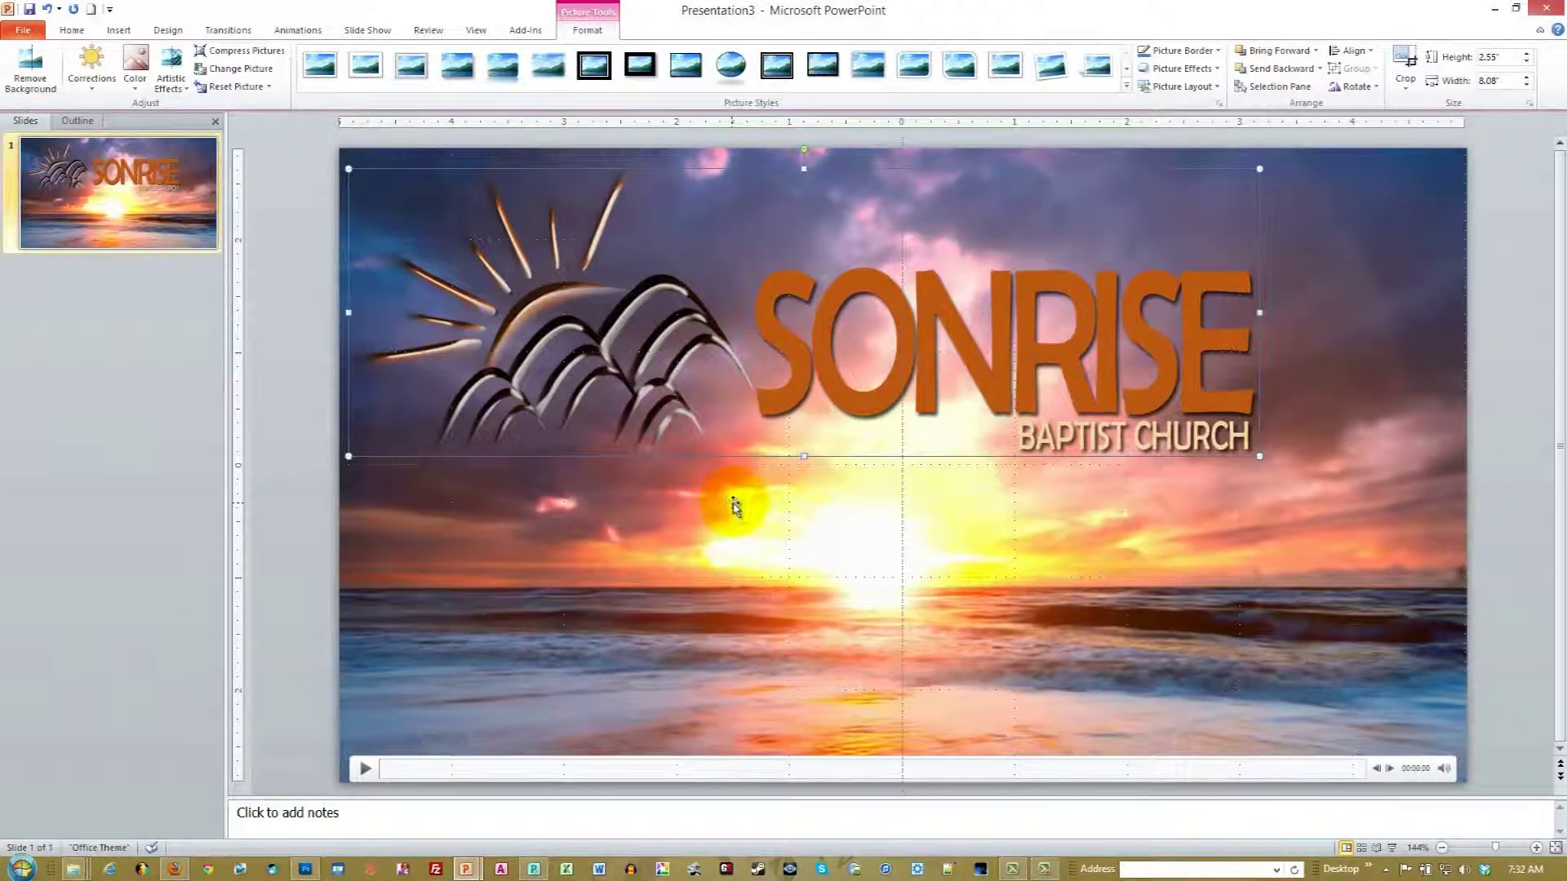
pyautogui.hotkey('ctrl', 'v')
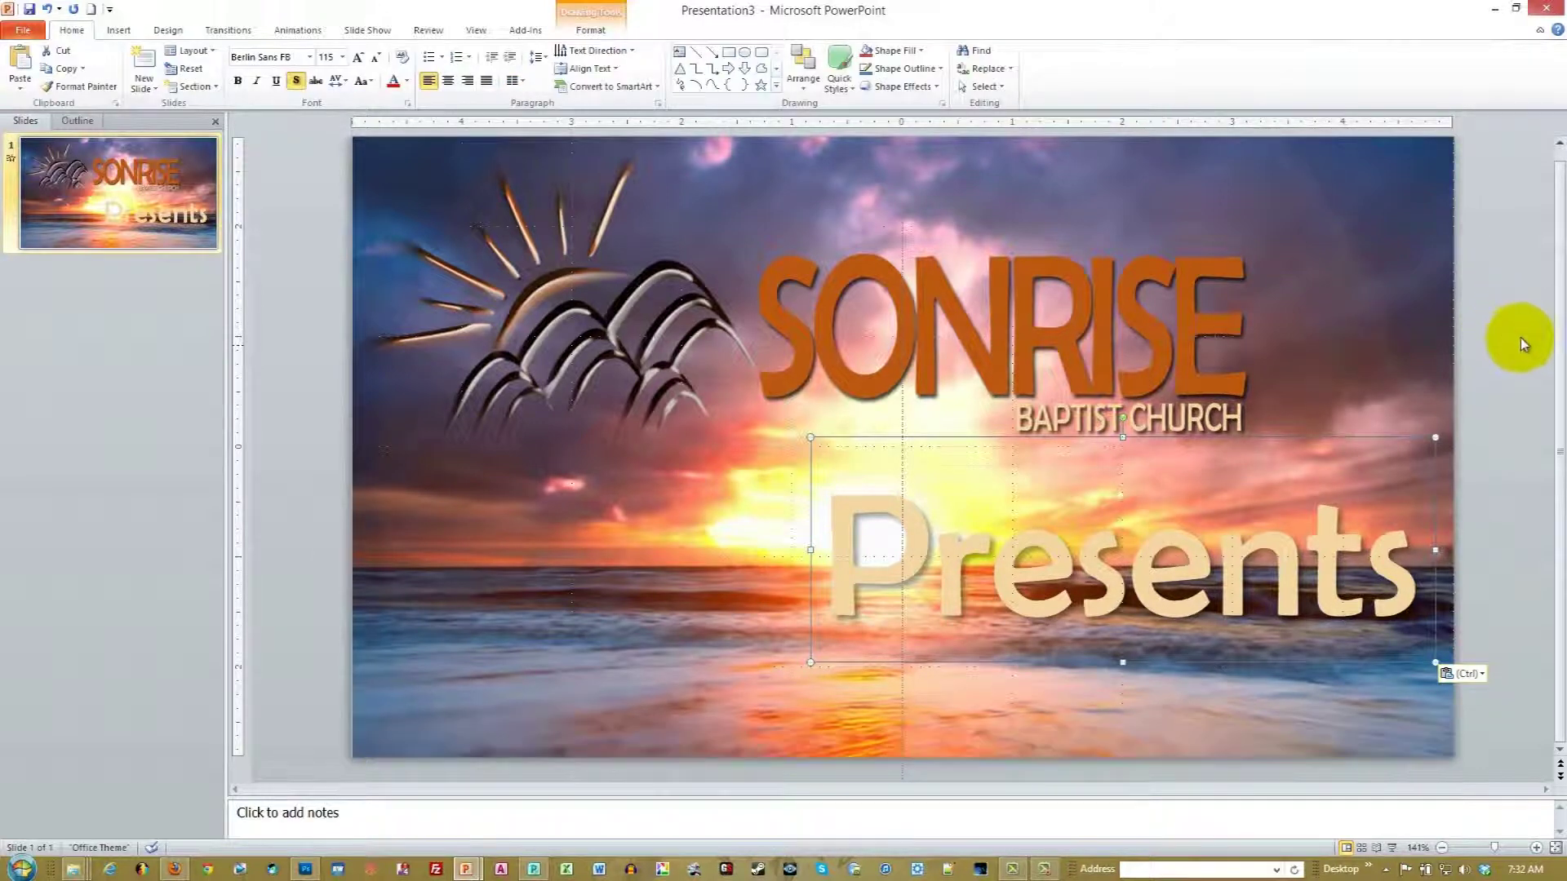
pyautogui.click(136, 281)
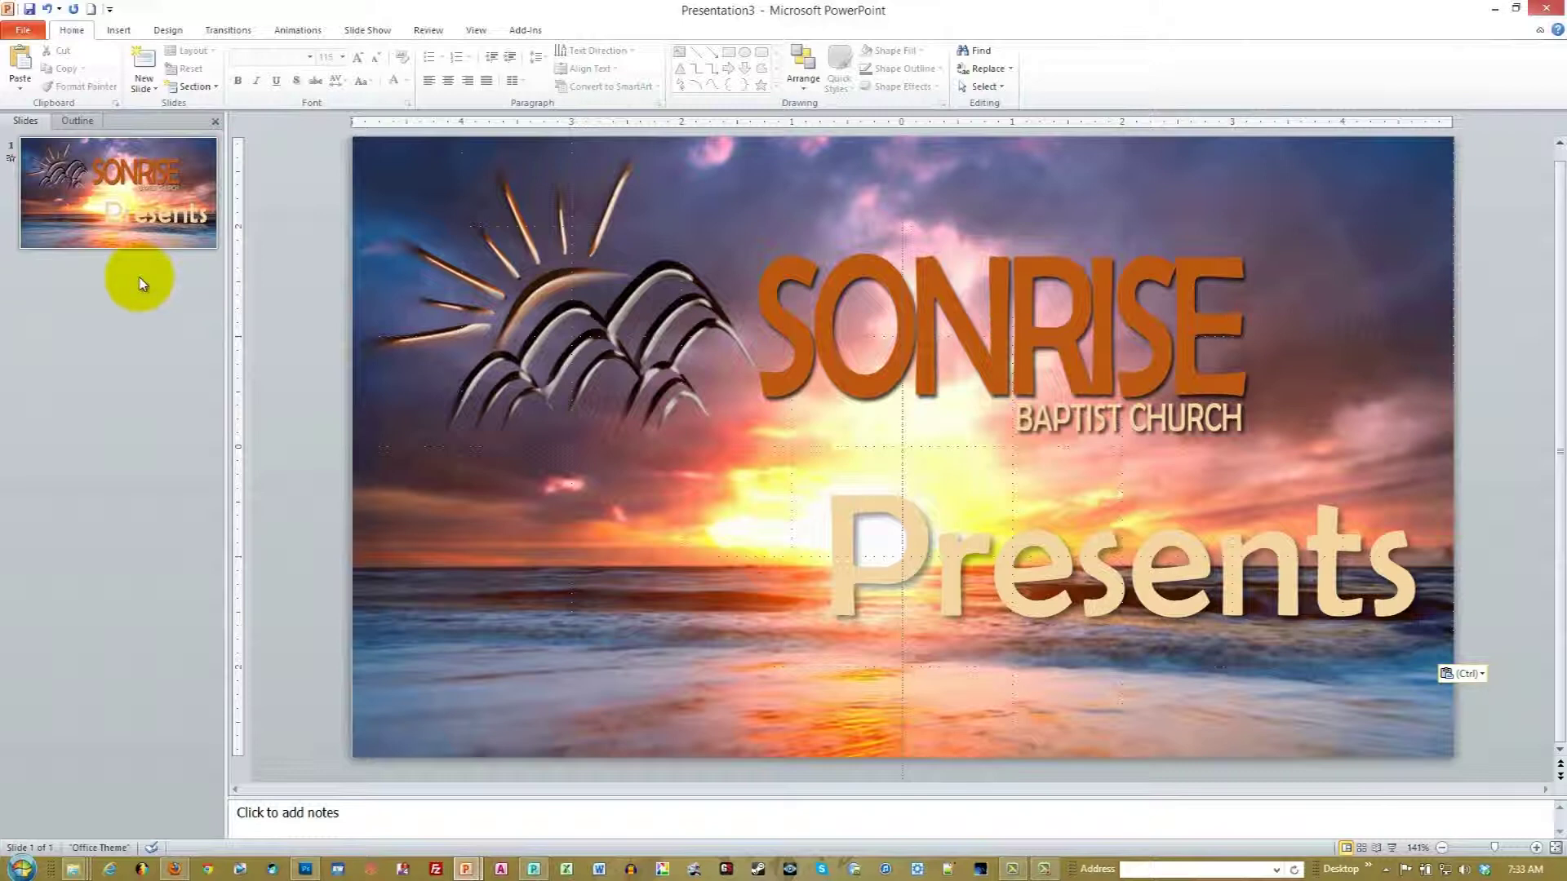
pyautogui.rightClick(129, 210)
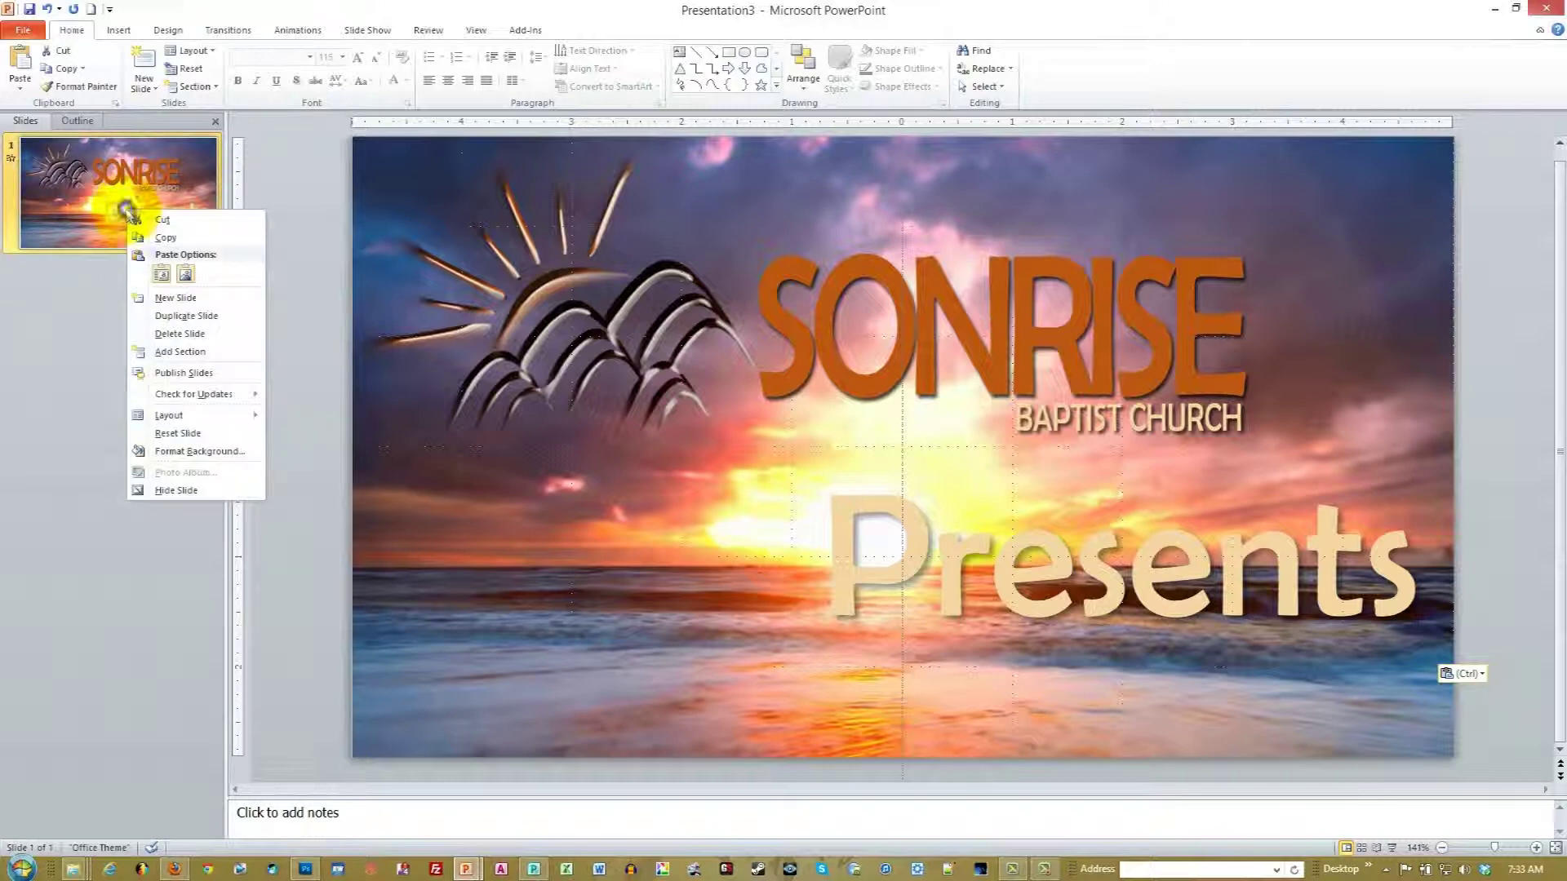
# Step: Duplicate slide 1, delete the logo on slide 2, and move Presents to the upper left
pyautogui.click(197, 318)
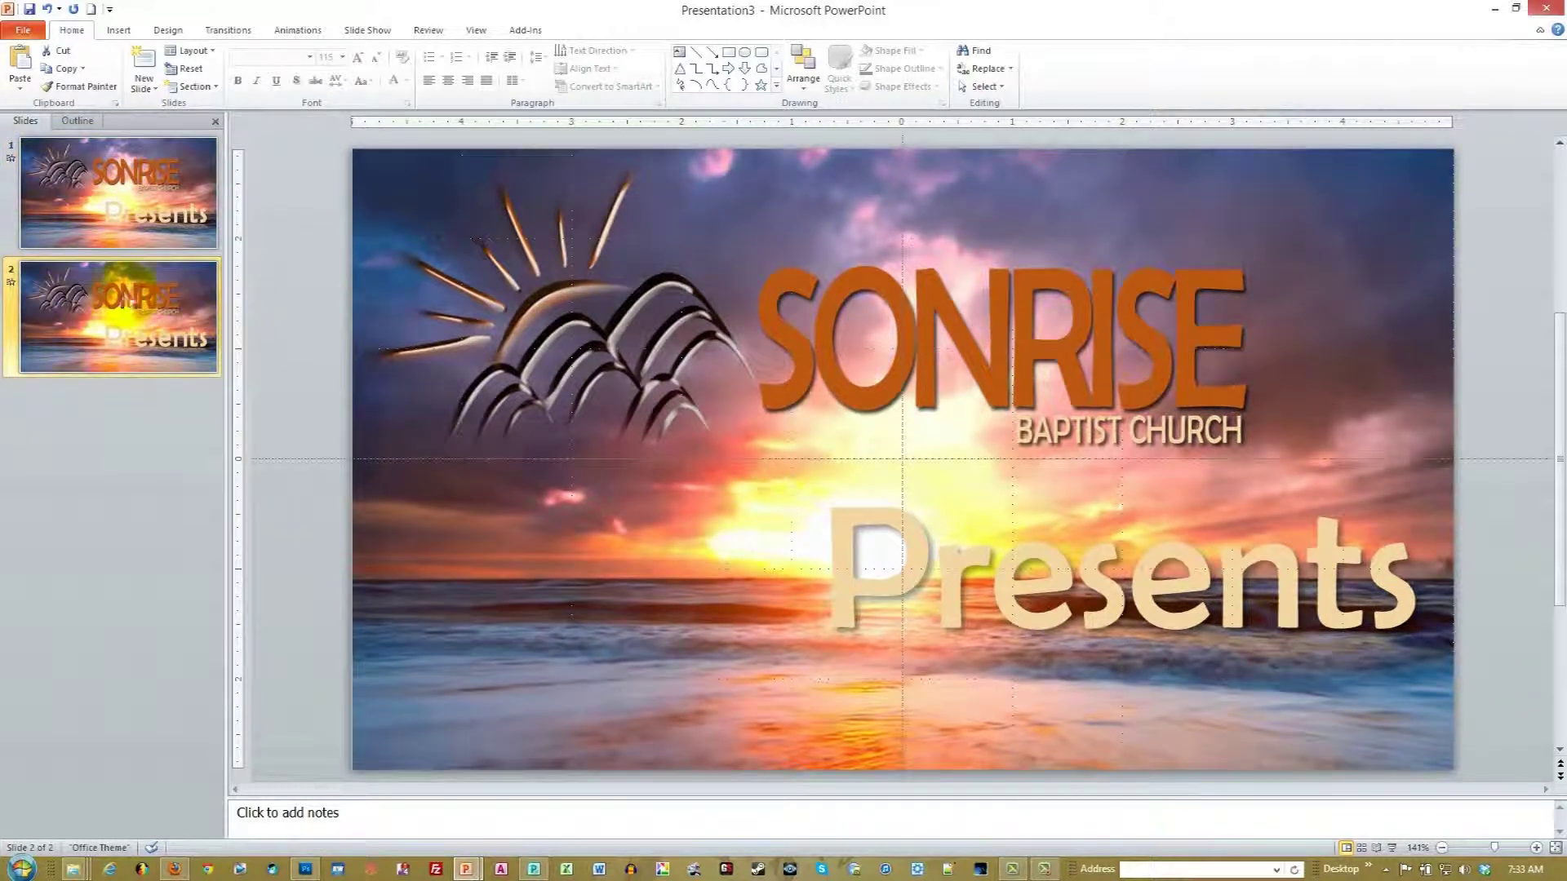
pyautogui.click(933, 291)
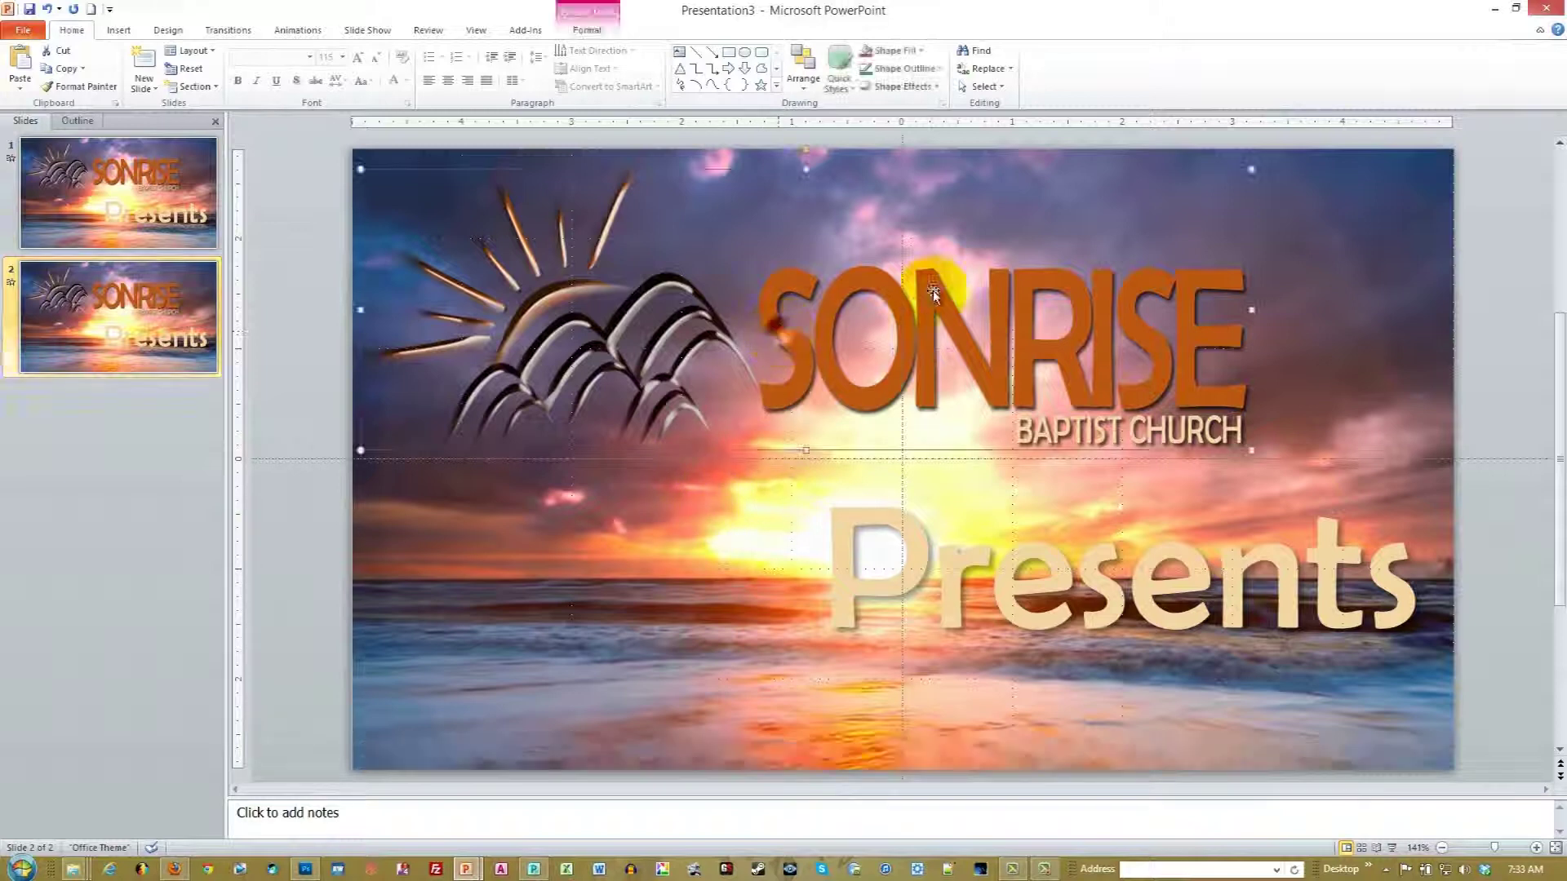
pyautogui.press('Delete')
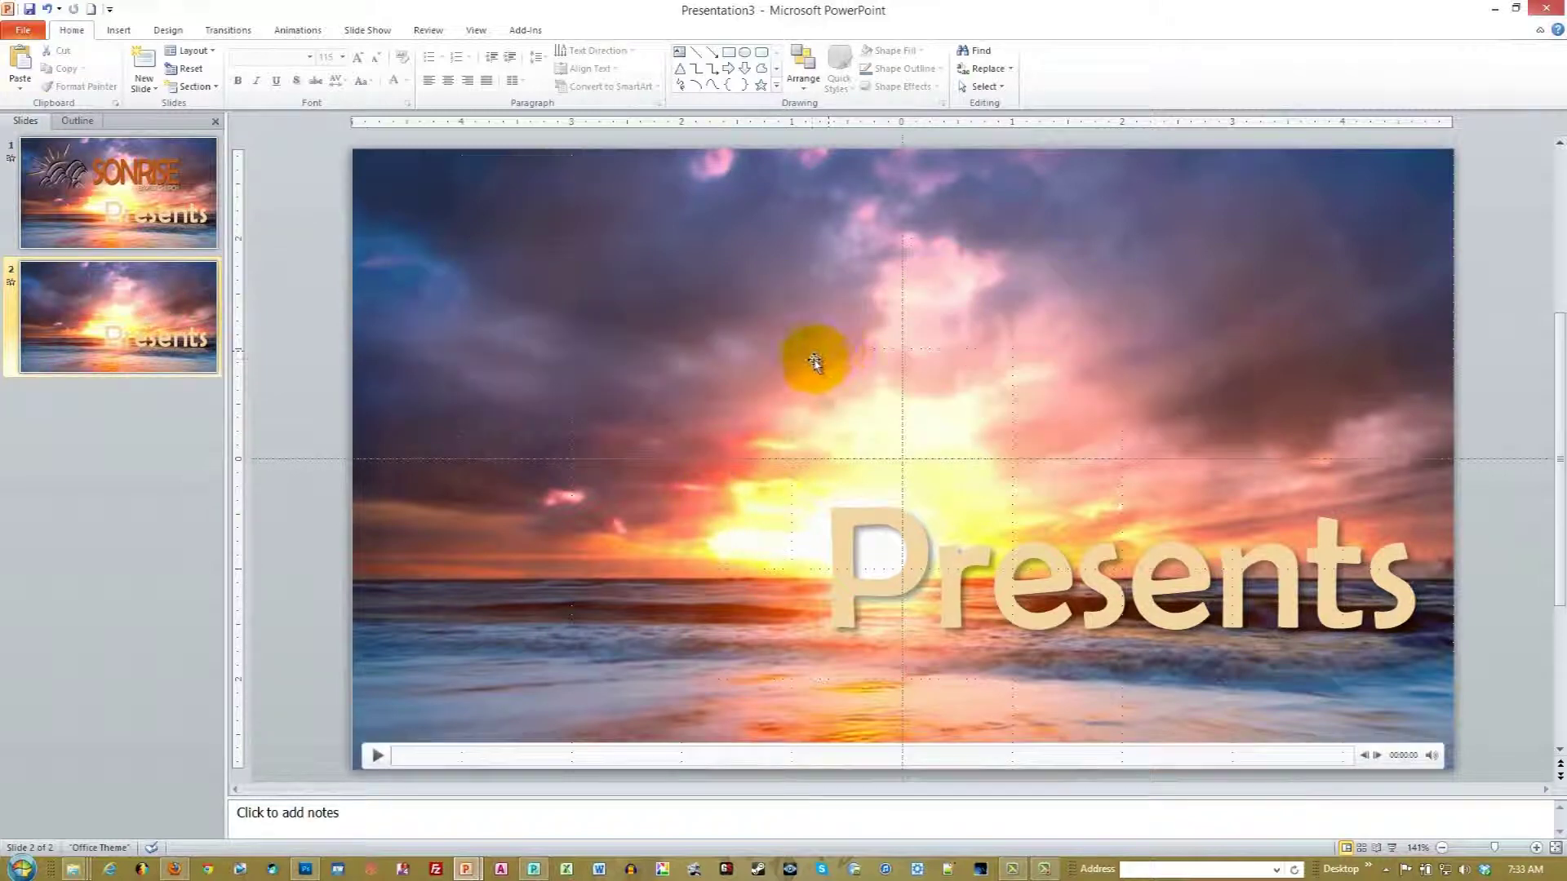
pyautogui.click(1142, 606)
pyautogui.moveTo(1105, 448); pyautogui.dragTo(710, 191)
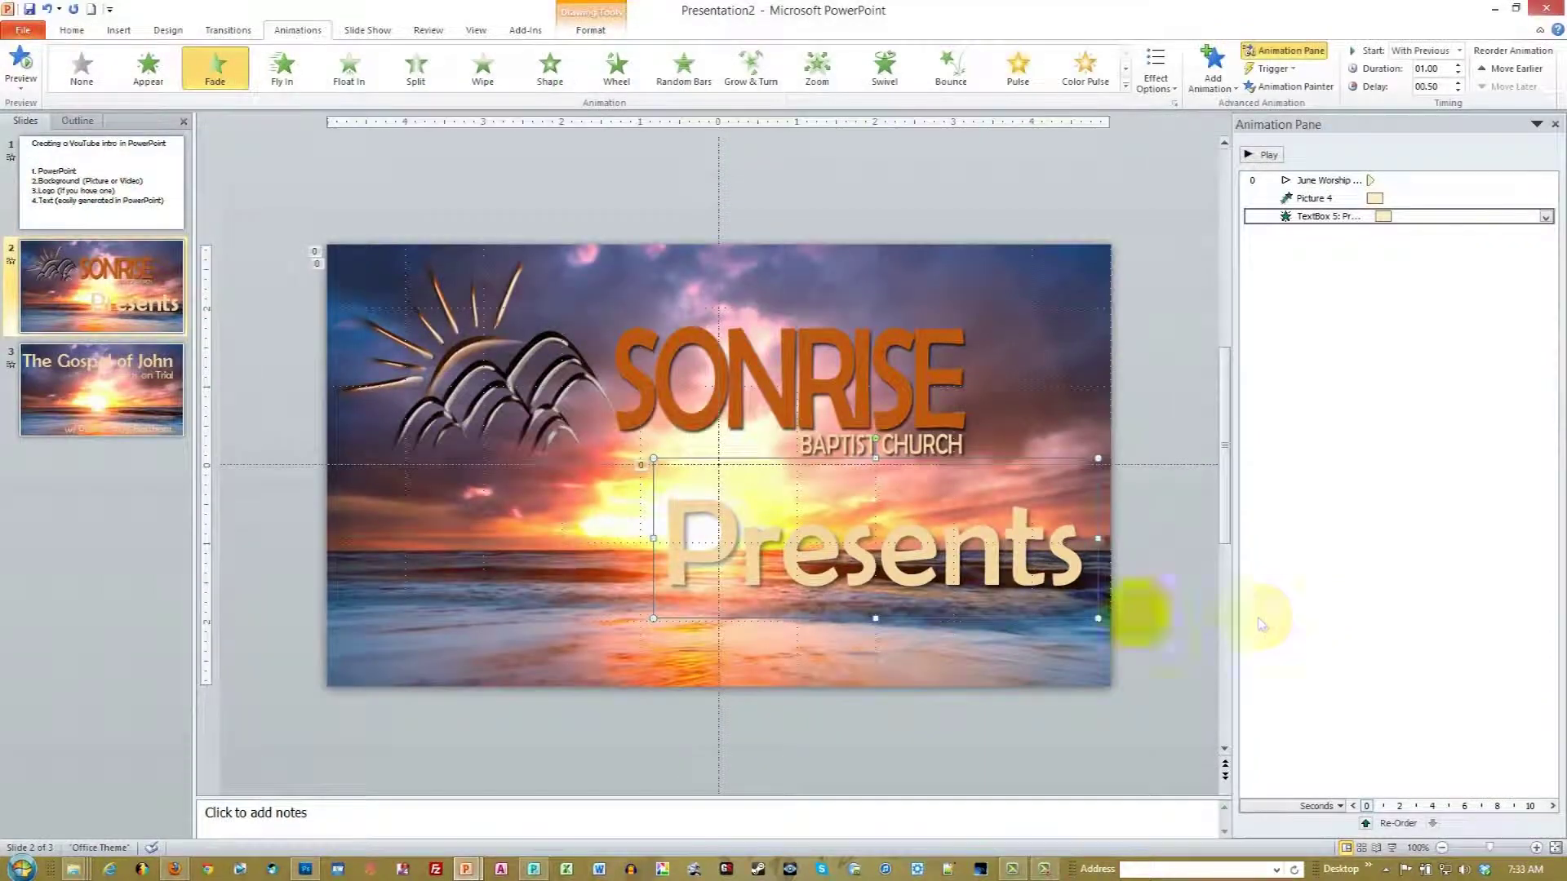
pyautogui.click(164, 433)
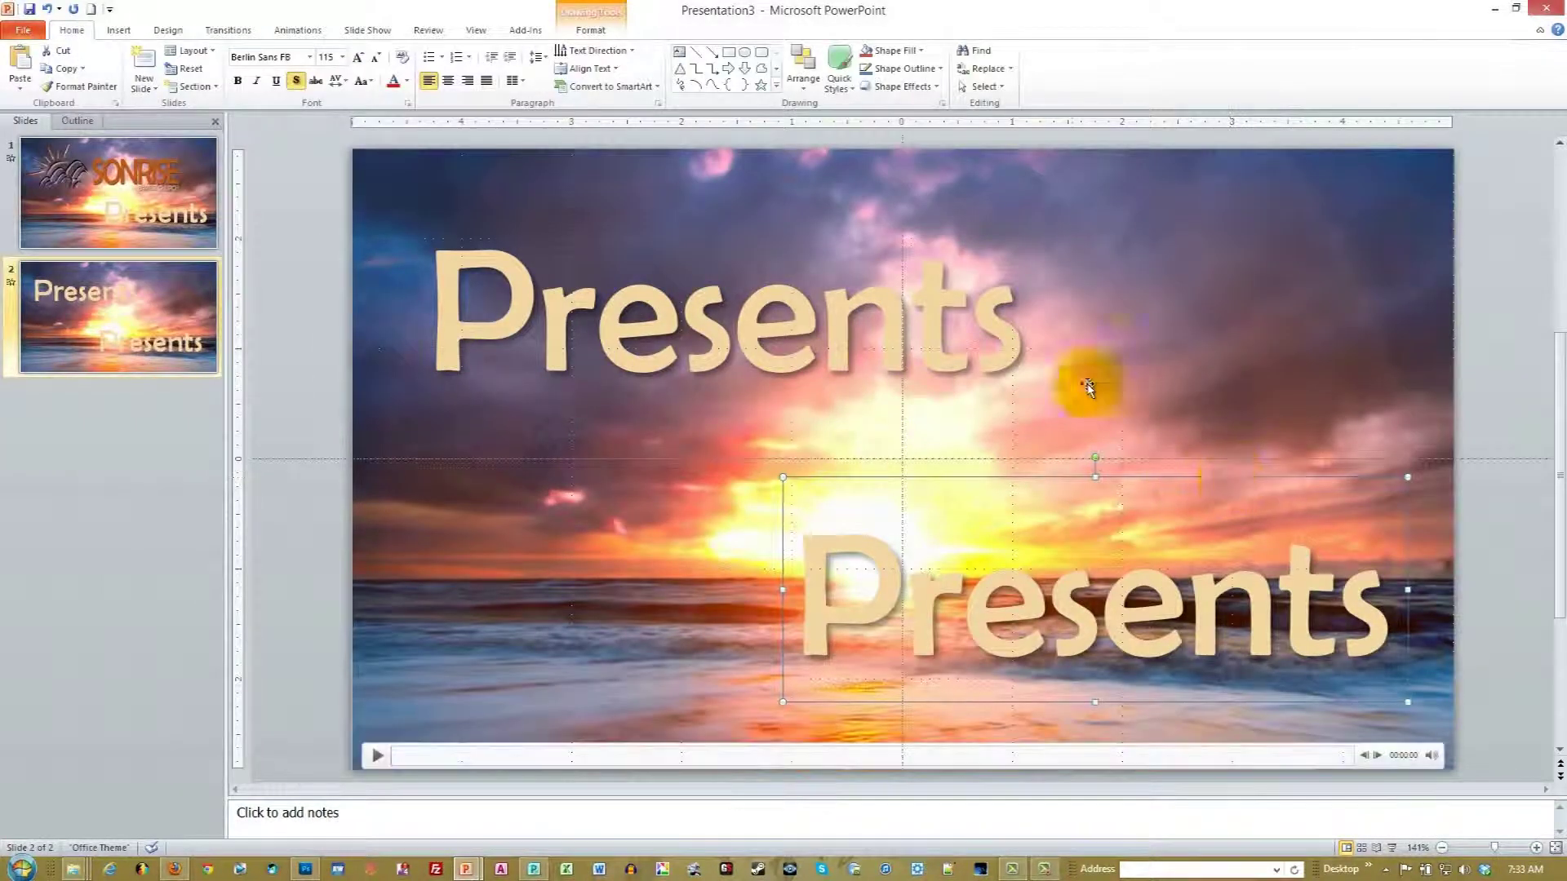
# Step: Delete both Presents boxes, then select The Gospel of John title and presenter line
pyautogui.press('Delete')
pyautogui.click(902, 193)
pyautogui.click(897, 192)
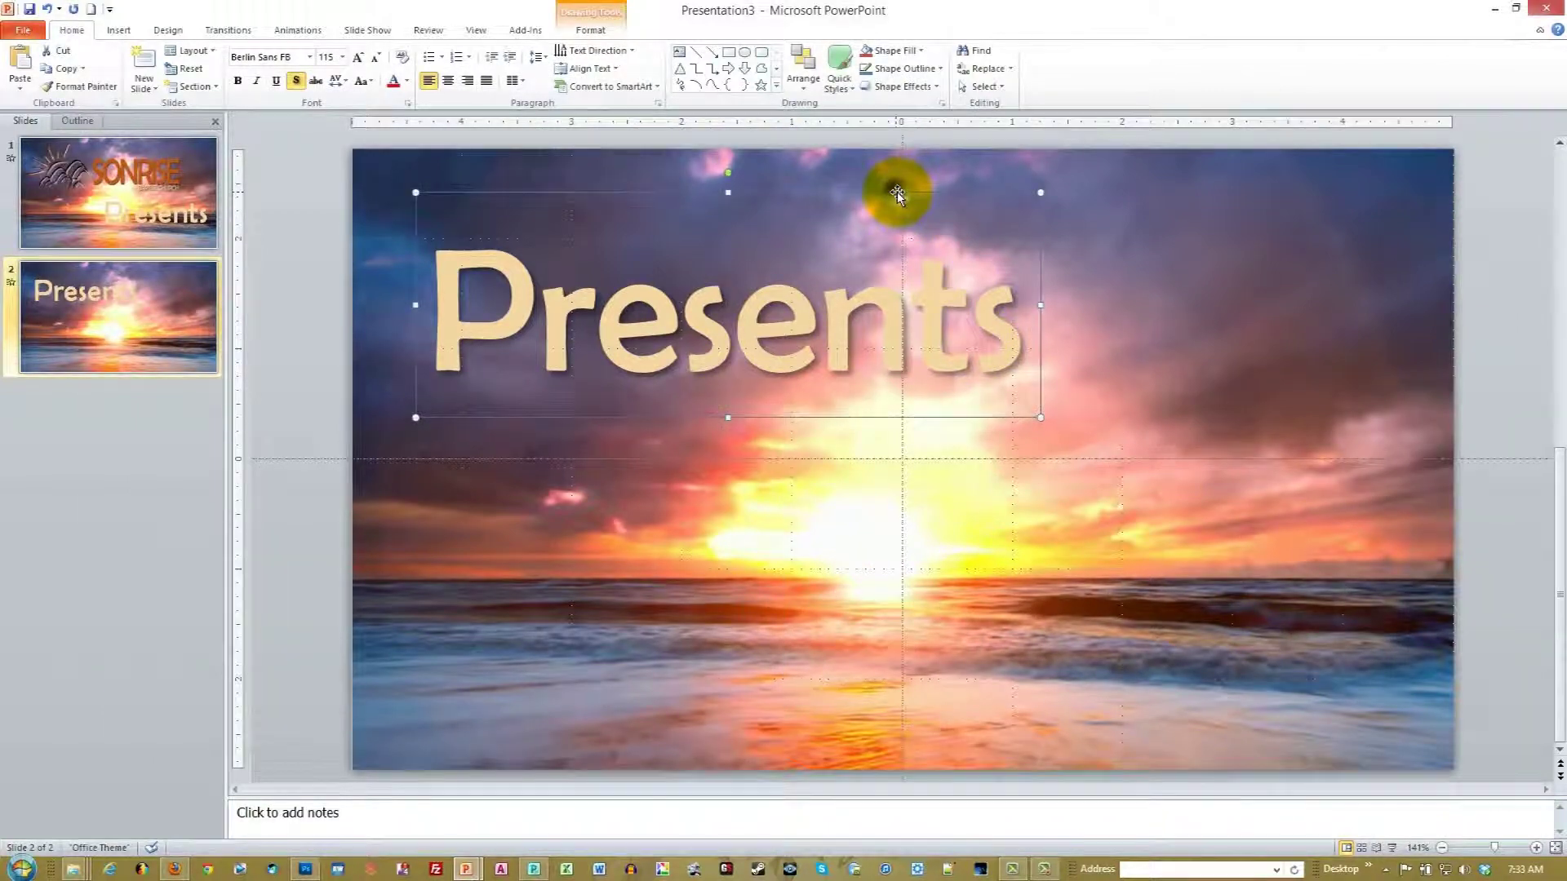
pyautogui.press('Delete')
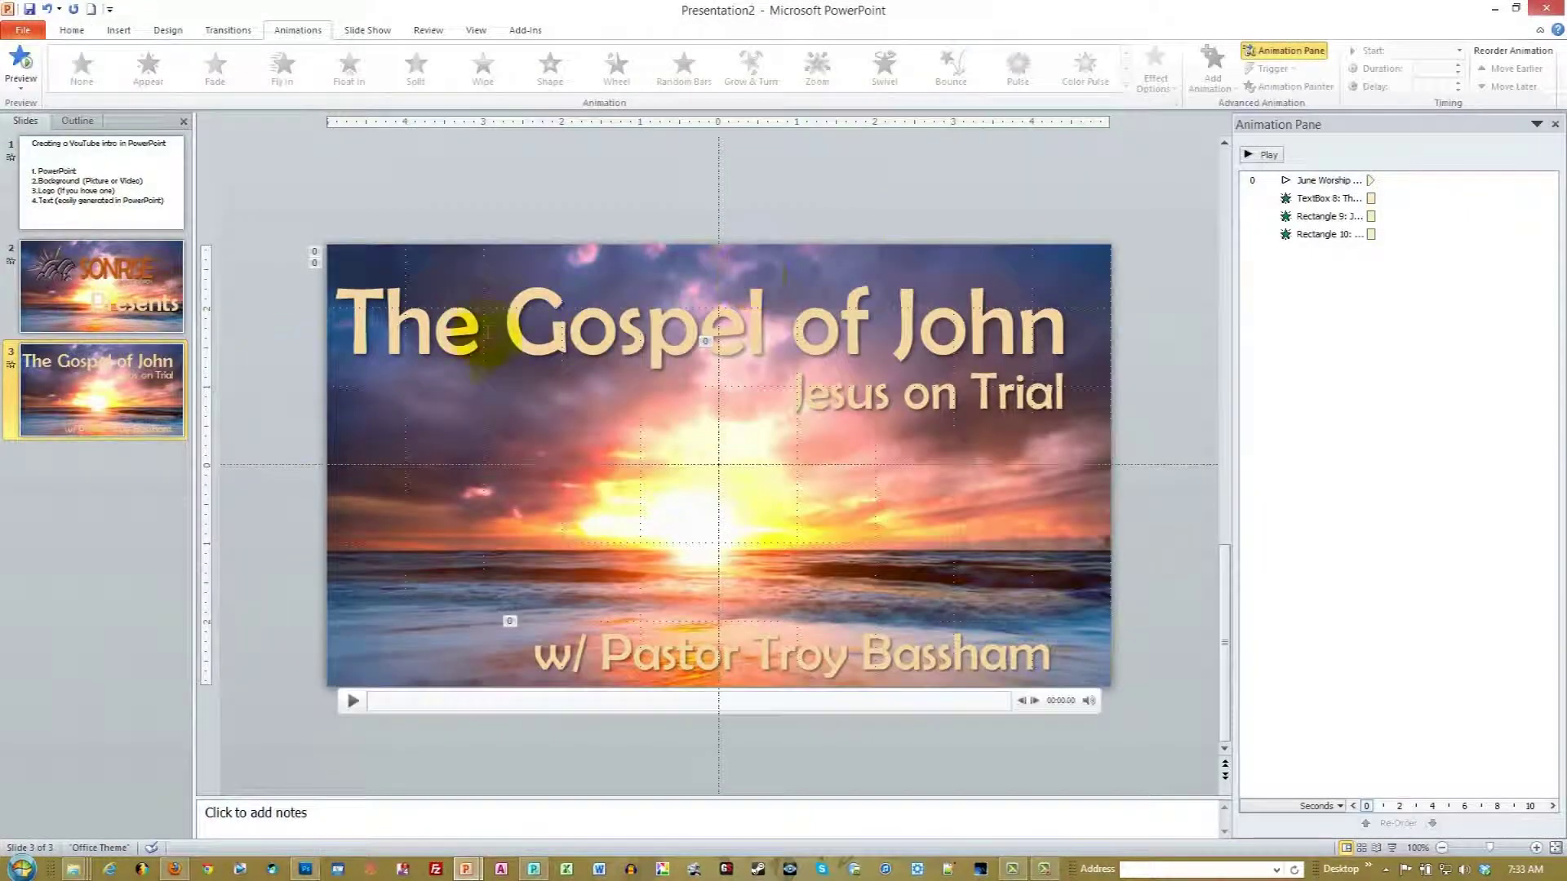
pyautogui.click(457, 351)
pyautogui.keyDown('shift'); pyautogui.click(683, 634); pyautogui.keyUp('shift')
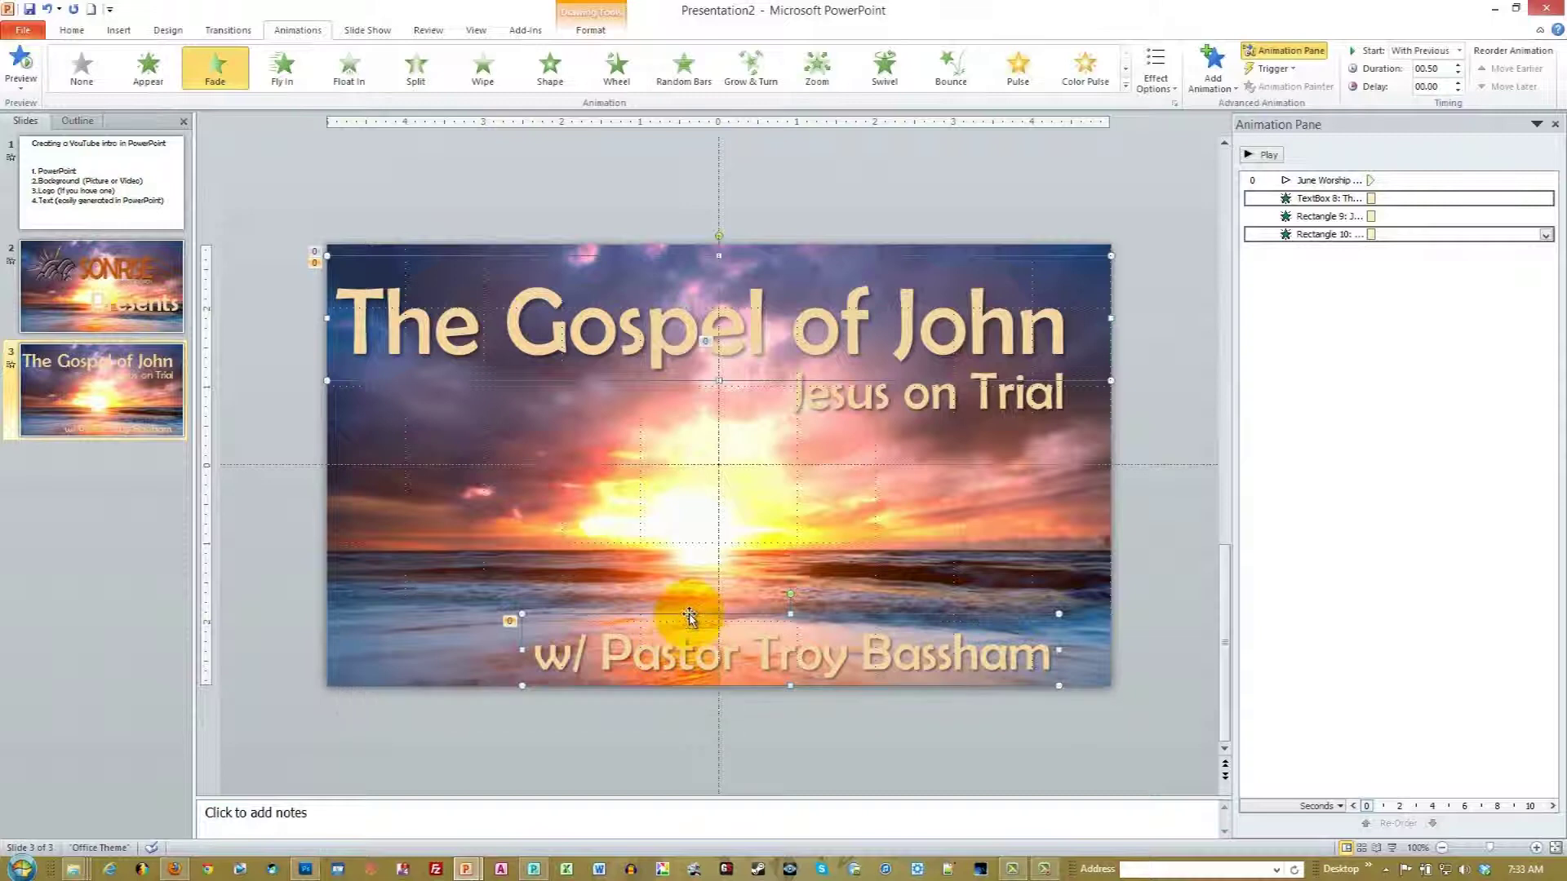